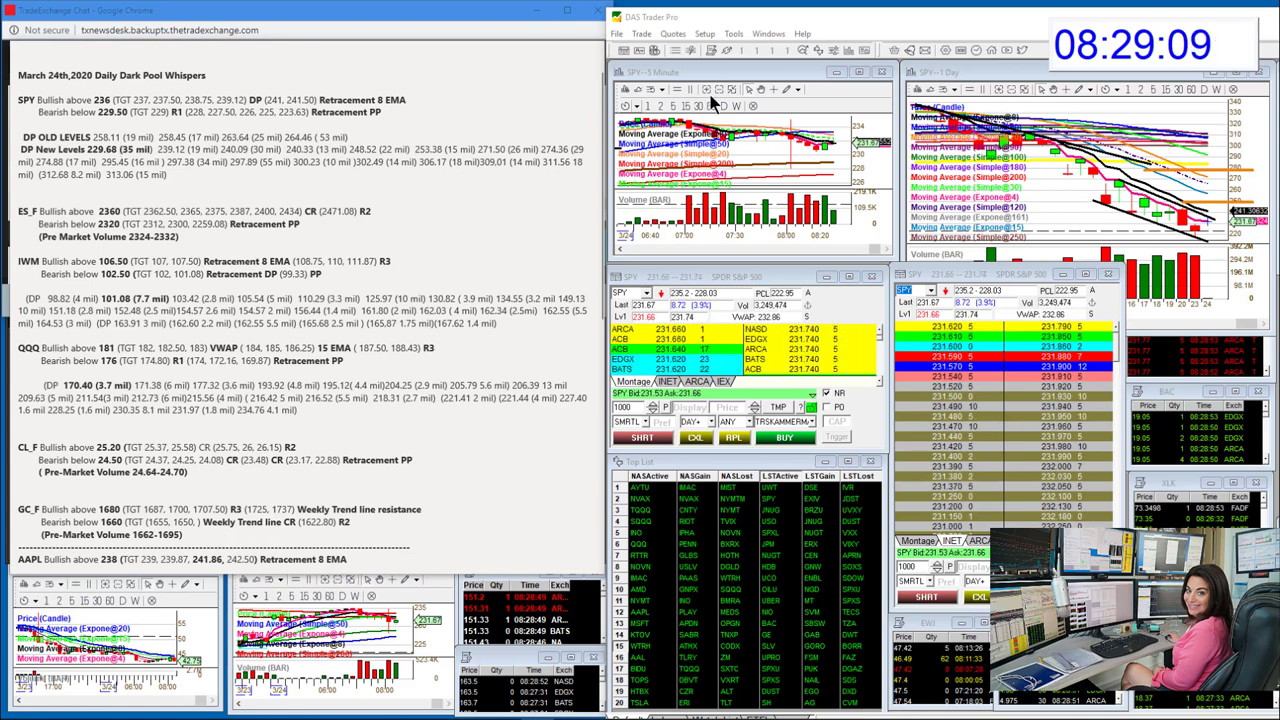
# Examine the SPY daily chart in a taller window and shrink it back above the price ladder
pyautogui.click(1154, 320)
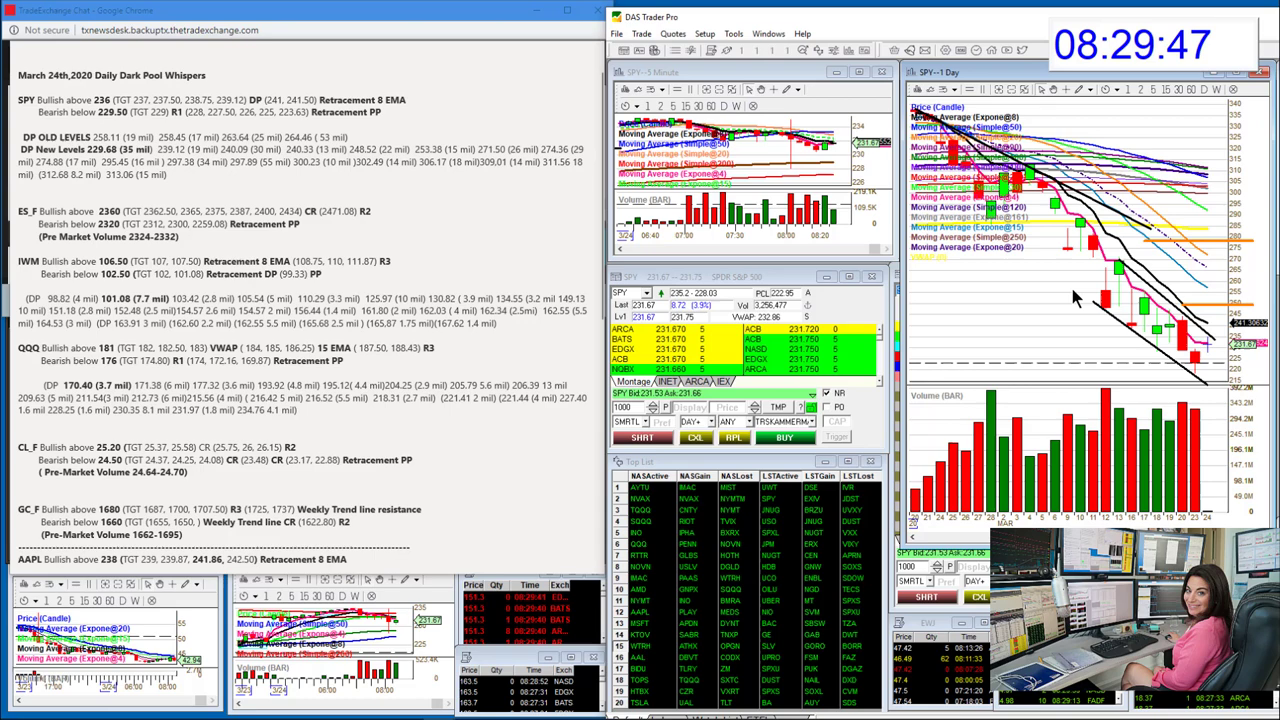
pyautogui.moveTo(900, 542); pyautogui.dragTo(900, 290)
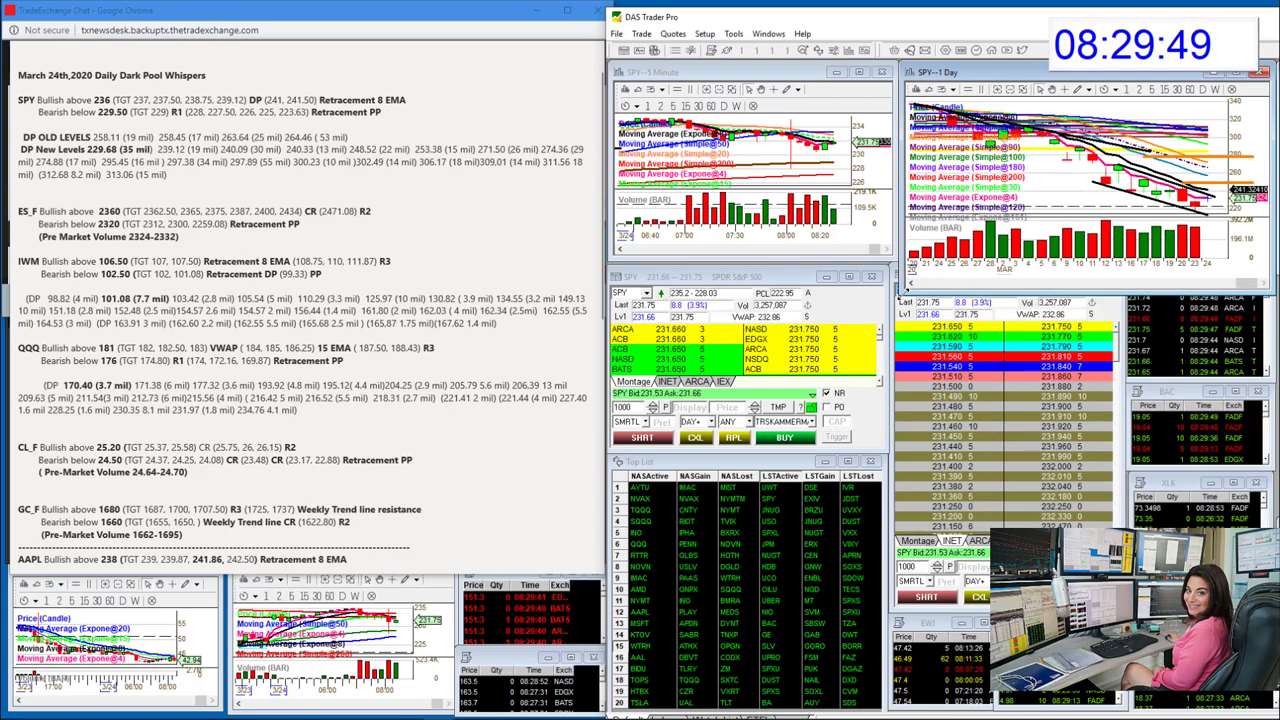
# Load the E-mini S&P 500 futures symbol #ES into the montage and its linked charts
pyautogui.click(630, 293)
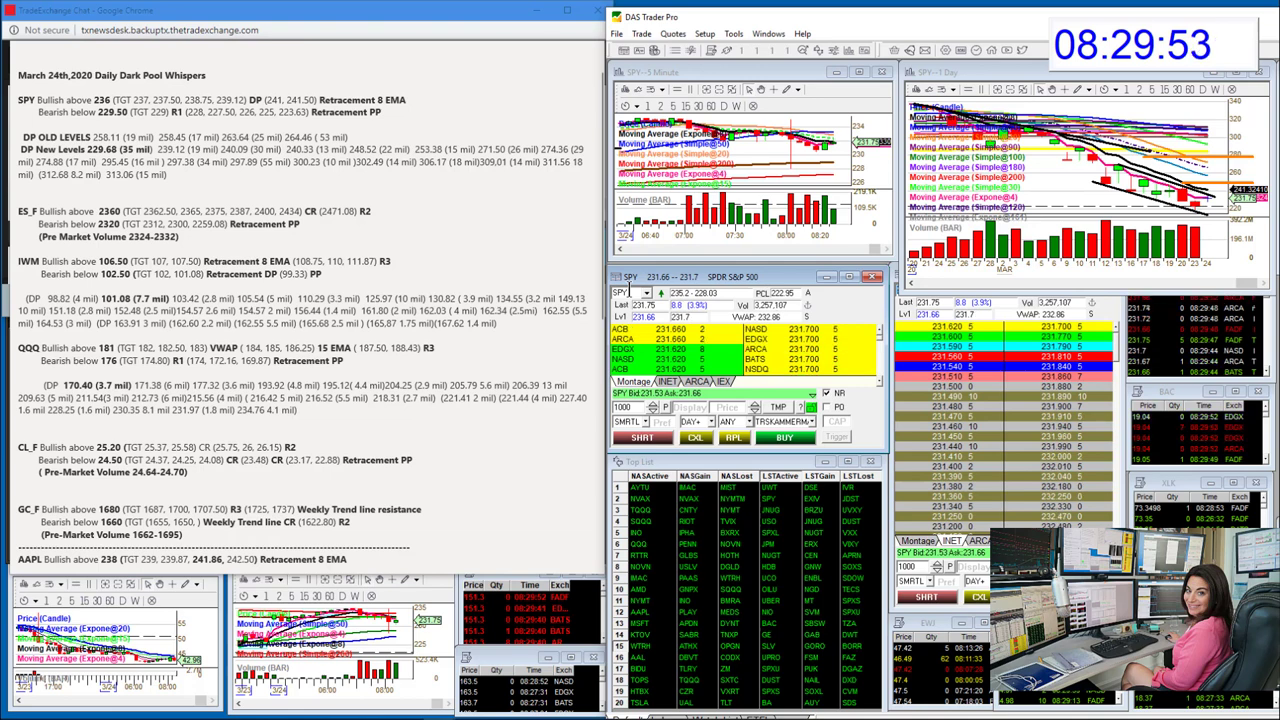
pyautogui.write('SE')
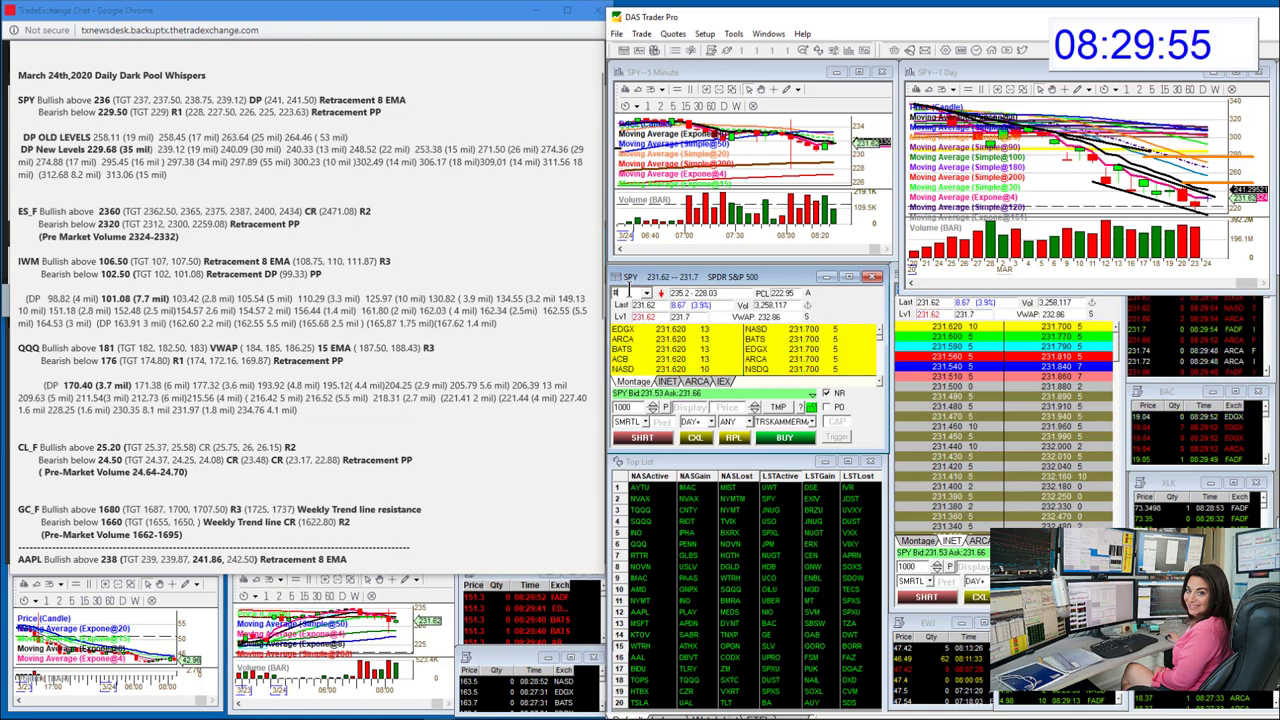
pyautogui.write('S')
pyautogui.press('Return')
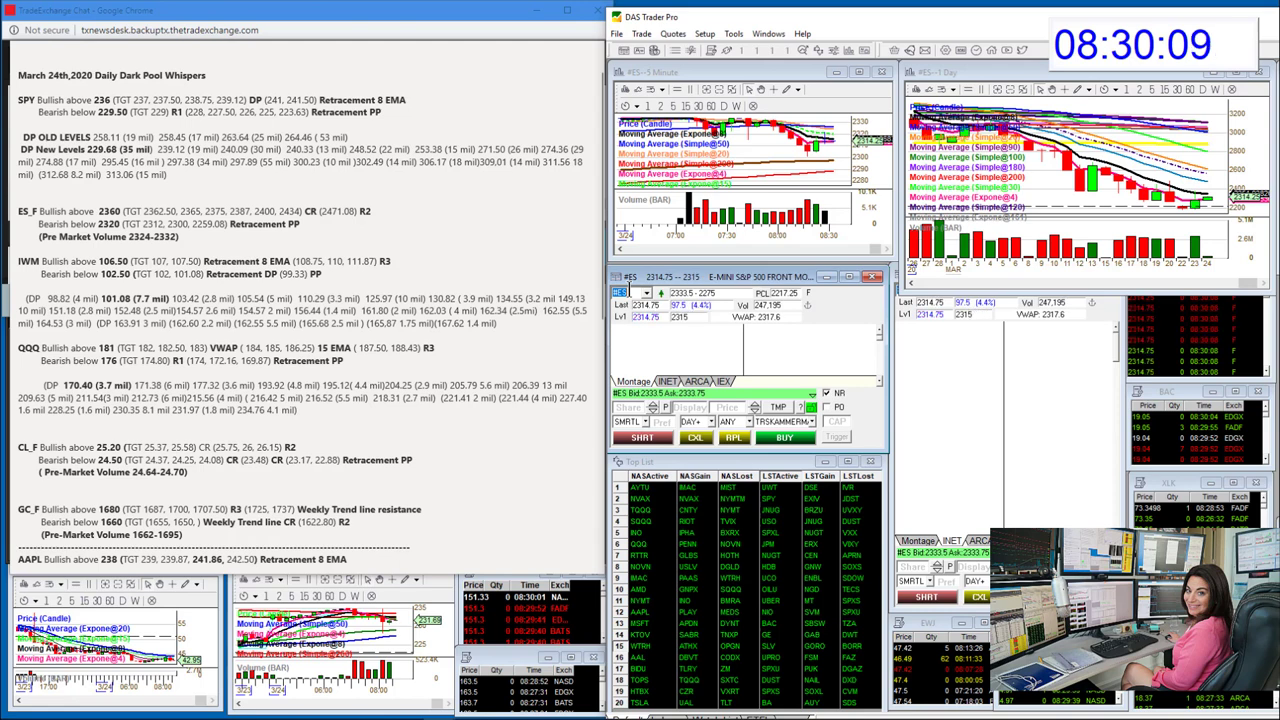
# Load IWM in the montage and highlight its 101.08 (7.7 mil) dark pool level and bearish targets from 101.08 onward in the notes
pyautogui.write('IWM')
pyautogui.press('Return')
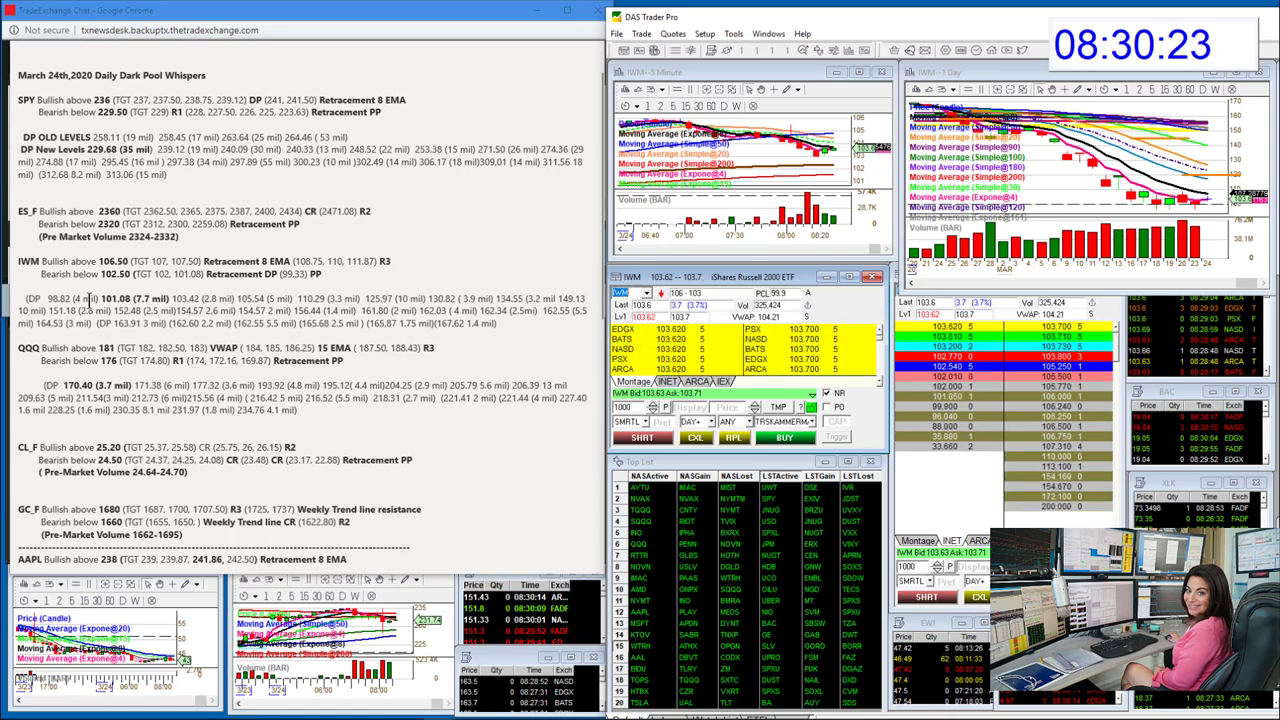
pyautogui.moveTo(101, 298); pyautogui.dragTo(167, 296)
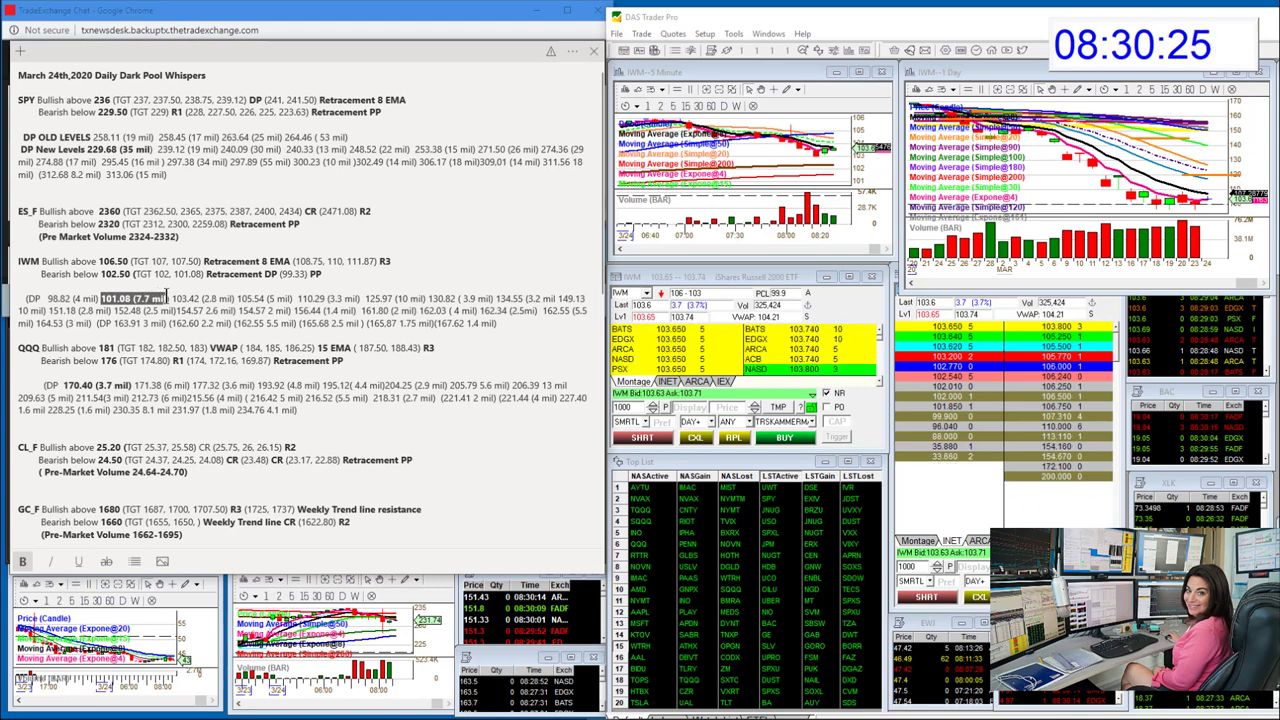
pyautogui.click(165, 297)
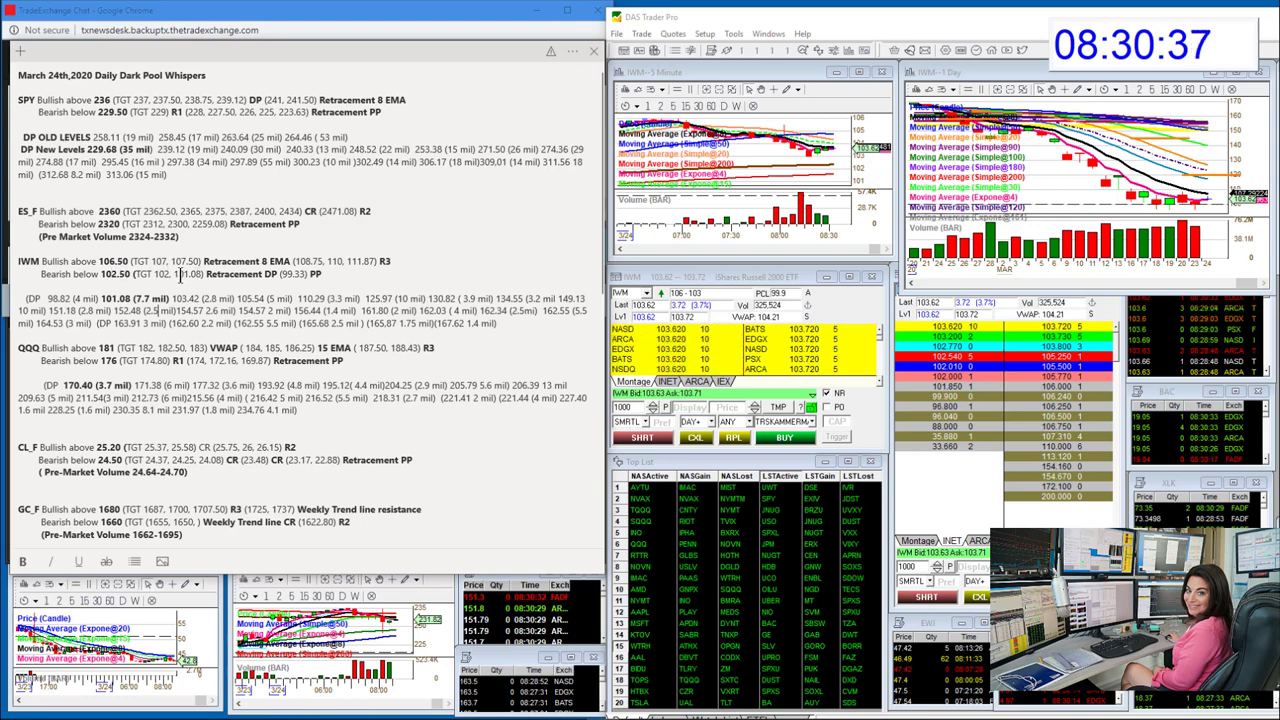
pyautogui.moveTo(173, 274); pyautogui.dragTo(277, 280)
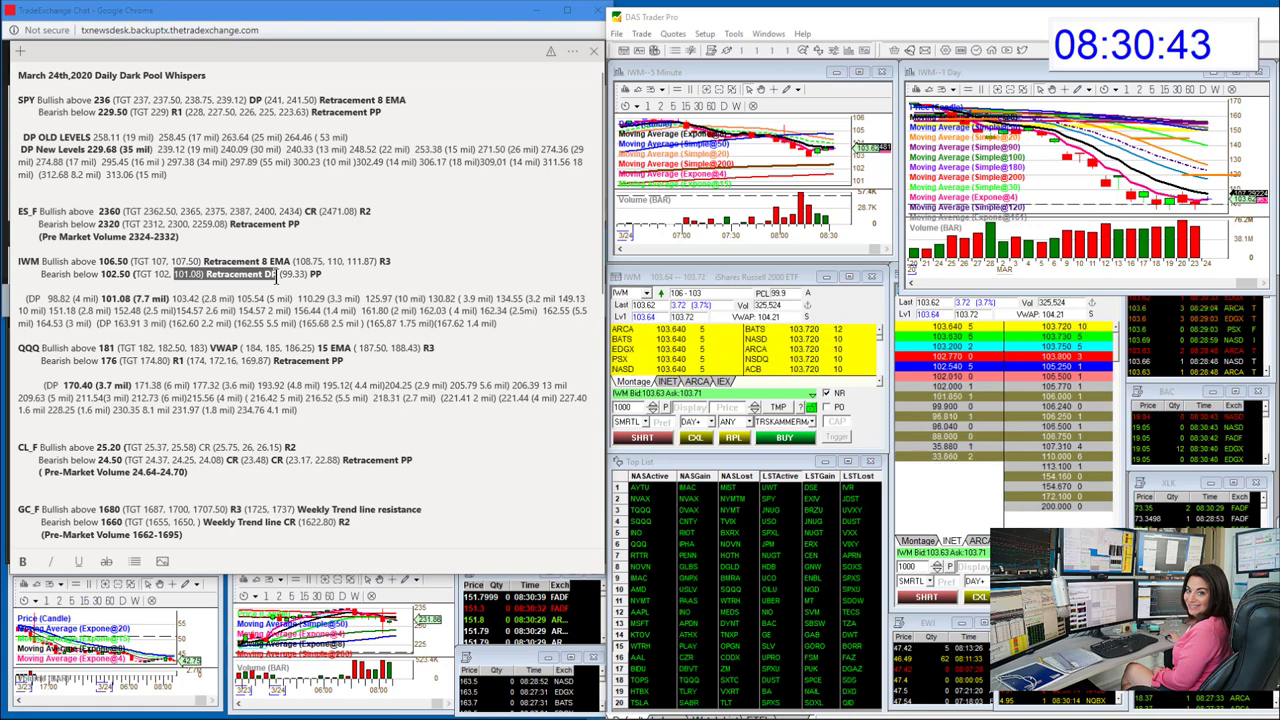
pyautogui.moveTo(277, 280); pyautogui.dragTo(328, 278)
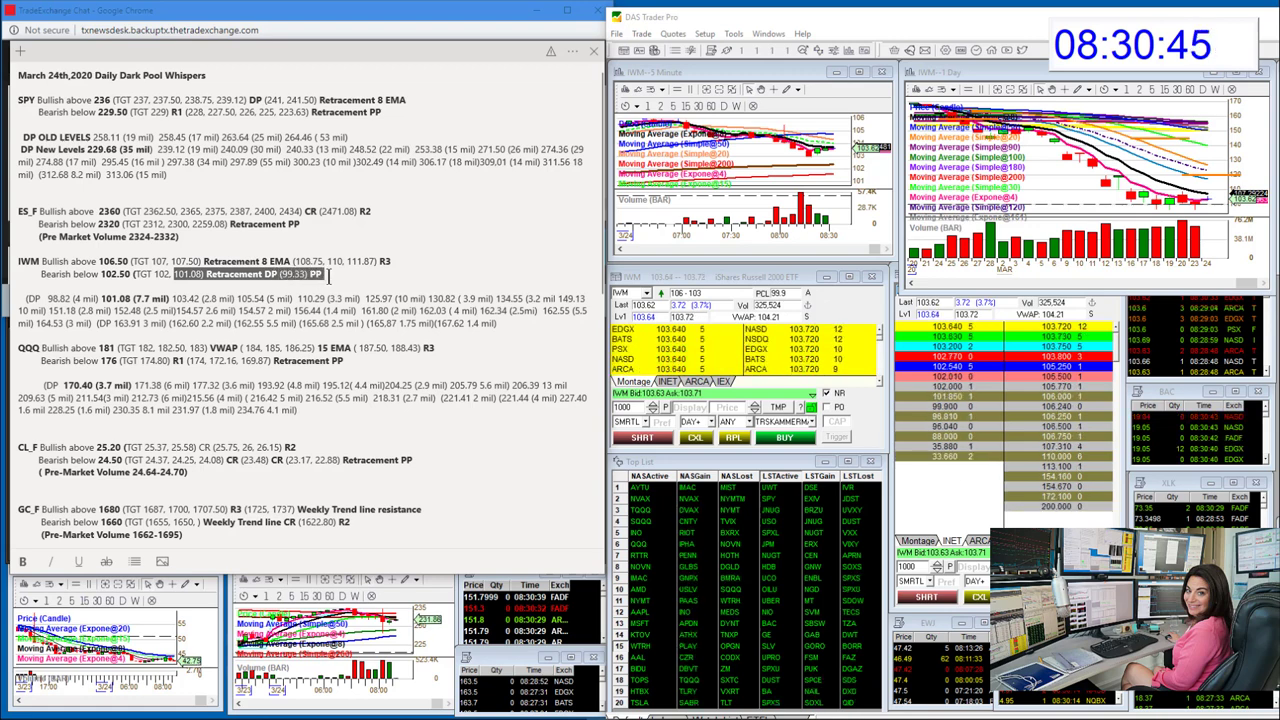
# Load QQQ in the montage and highlight its 170.40 (3.7 mil) and 171.38 (6 mil) dark pool levels in the notes
pyautogui.click(640, 292)
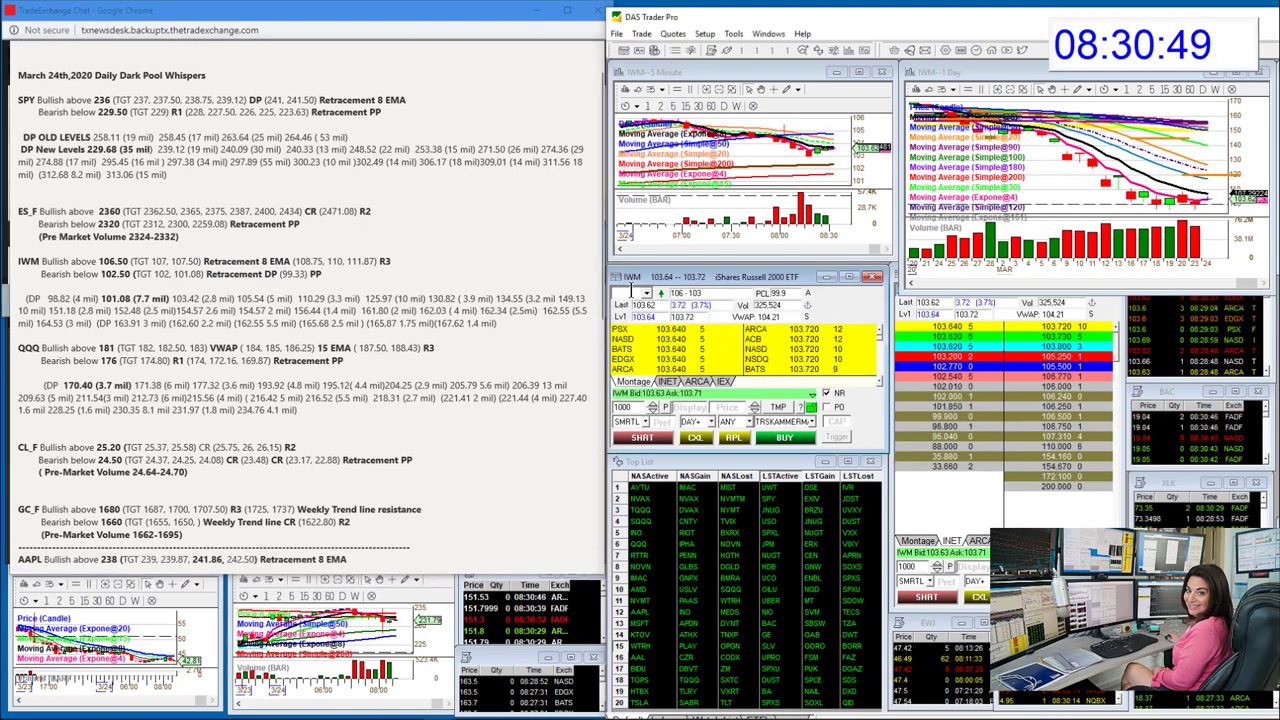
pyautogui.write('QQQ')
pyautogui.press('Return')
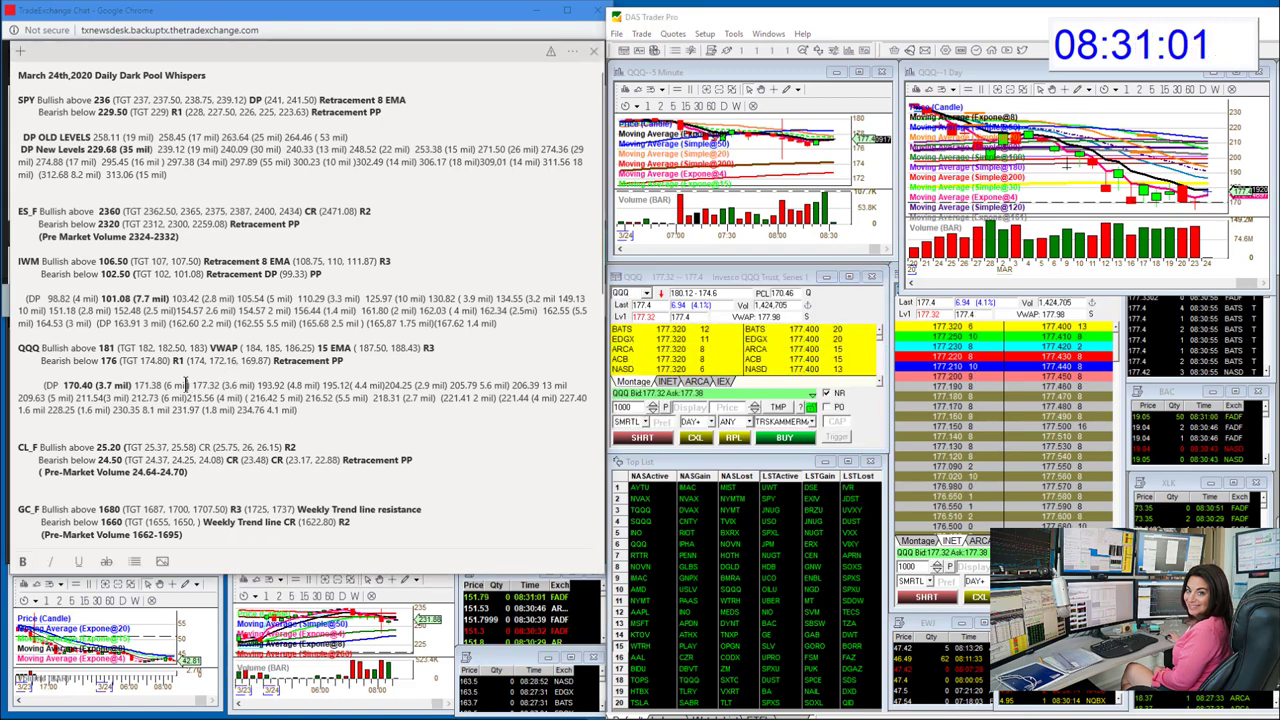
pyautogui.moveTo(65, 385); pyautogui.dragTo(190, 383)
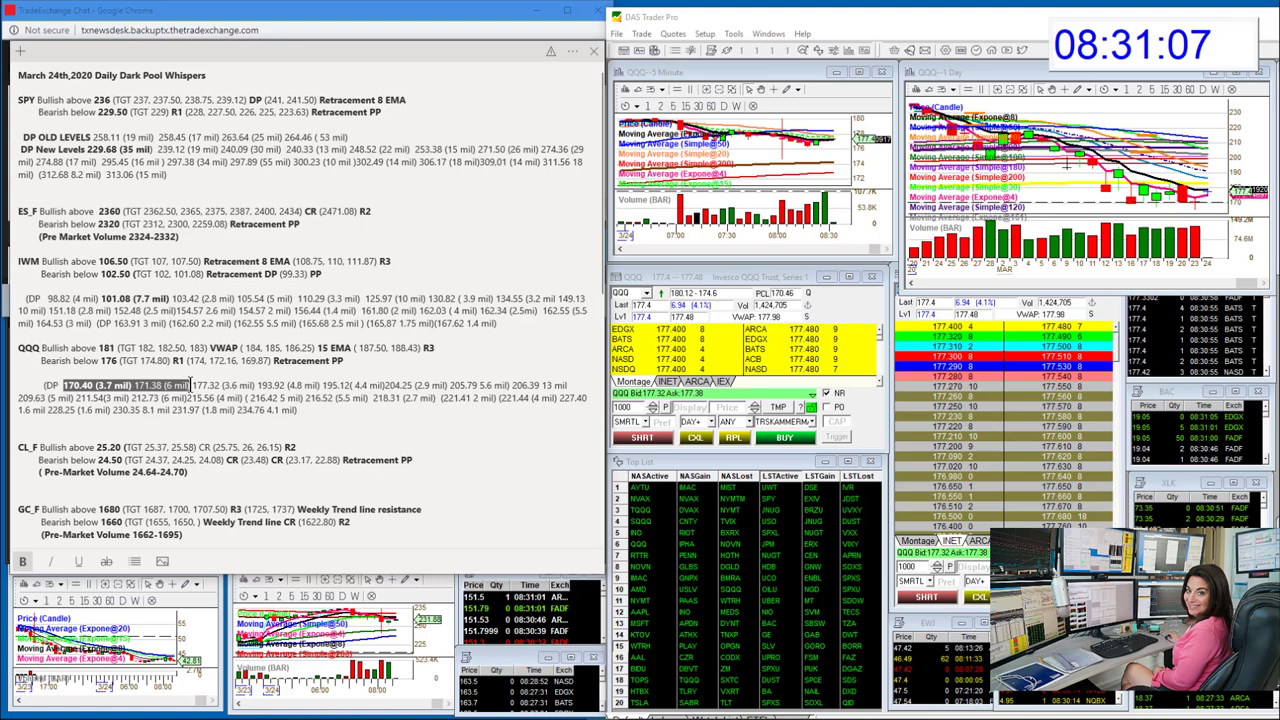
pyautogui.click(190, 384)
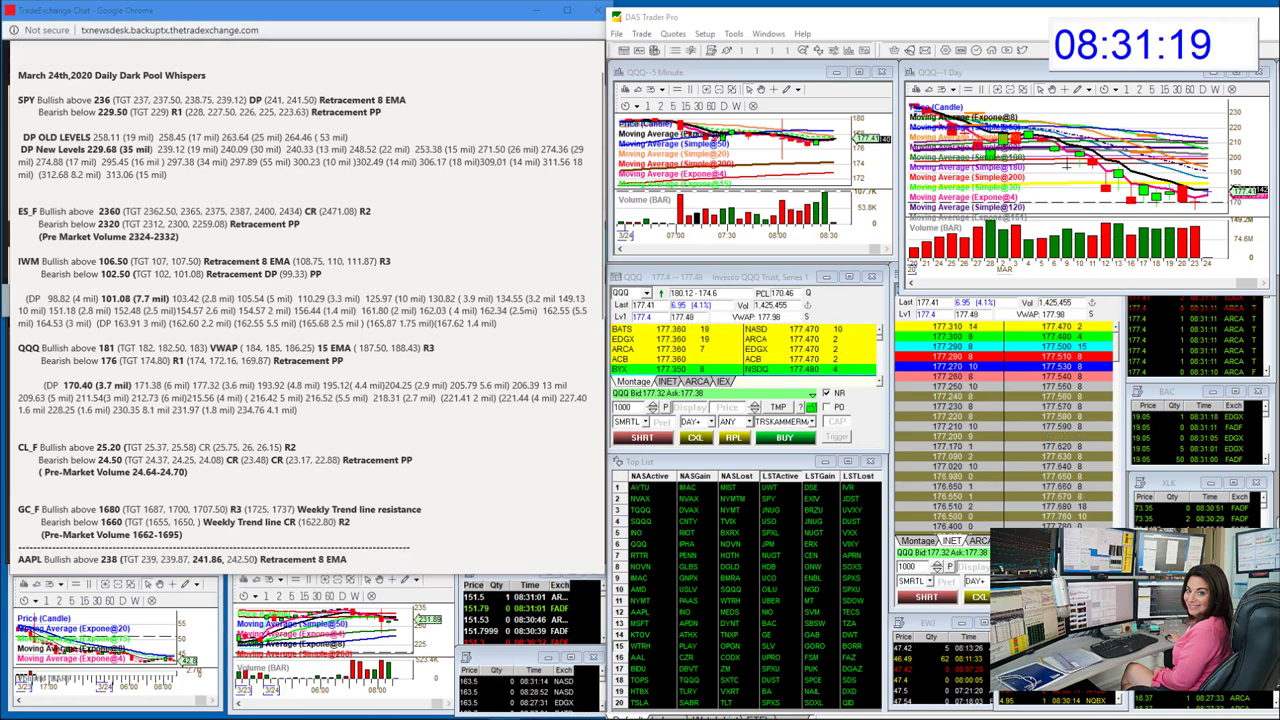
# Switch to the thinkorswim platform and view the /CL crude oil chart on the 20-year weekly time frame, zoomed in on recent candles
pyautogui.hotkey('alt', 'Tab')
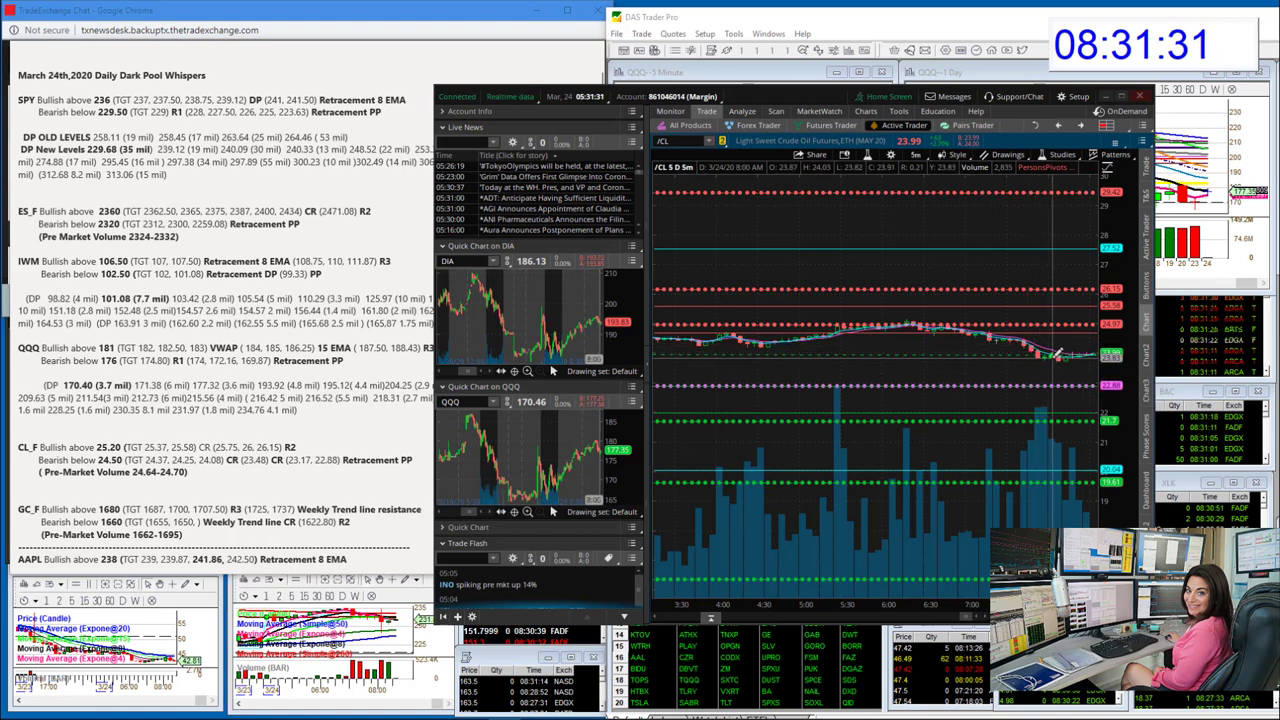
pyautogui.click(916, 156)
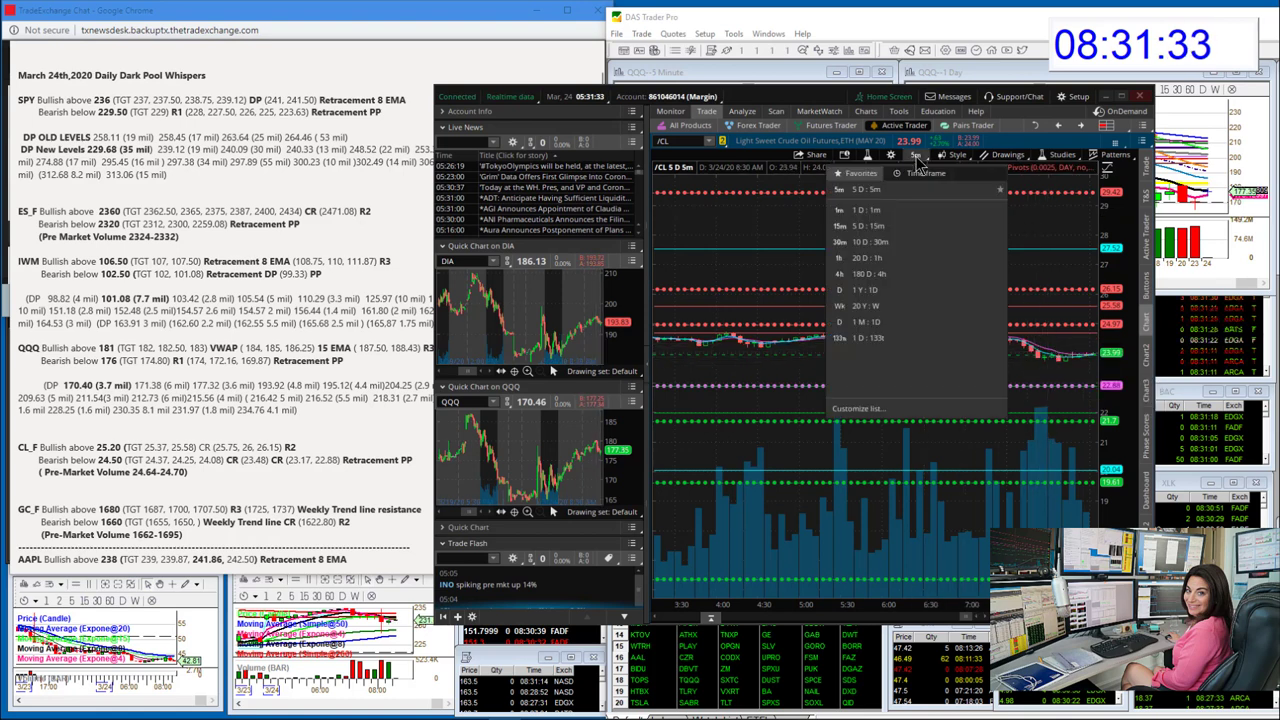
pyautogui.click(857, 306)
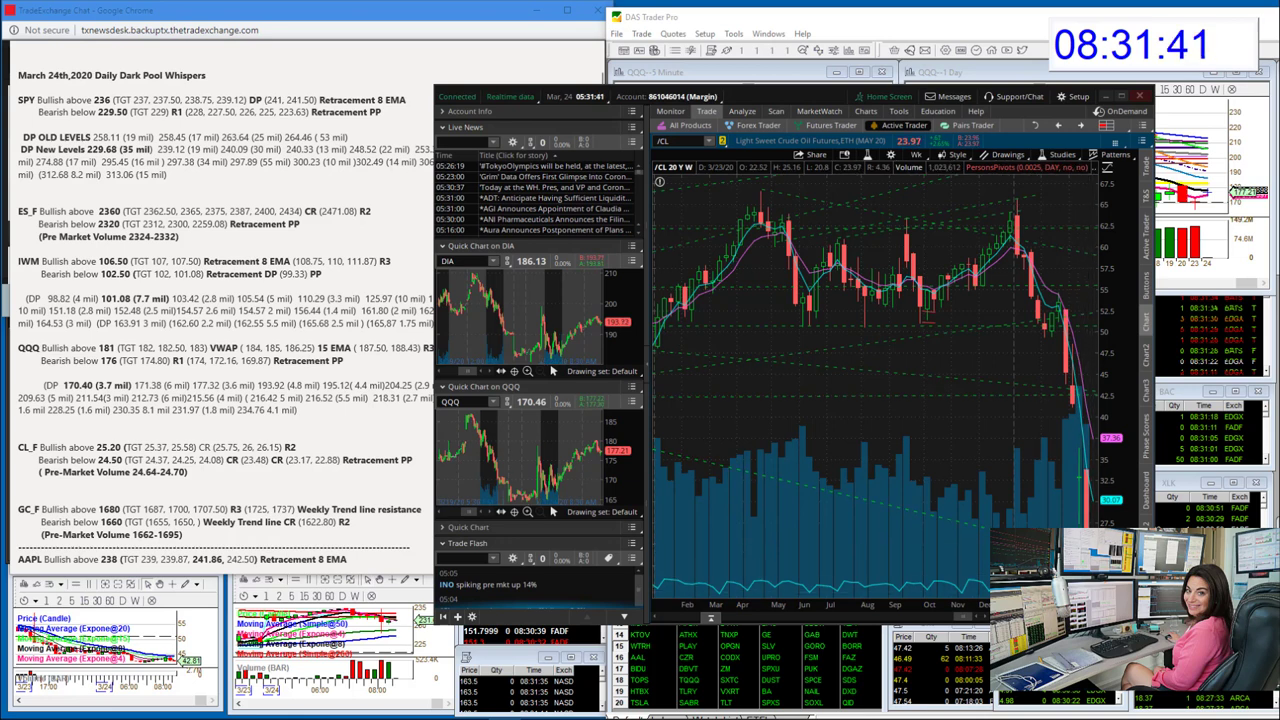
pyautogui.scroll(2, 873, 360)
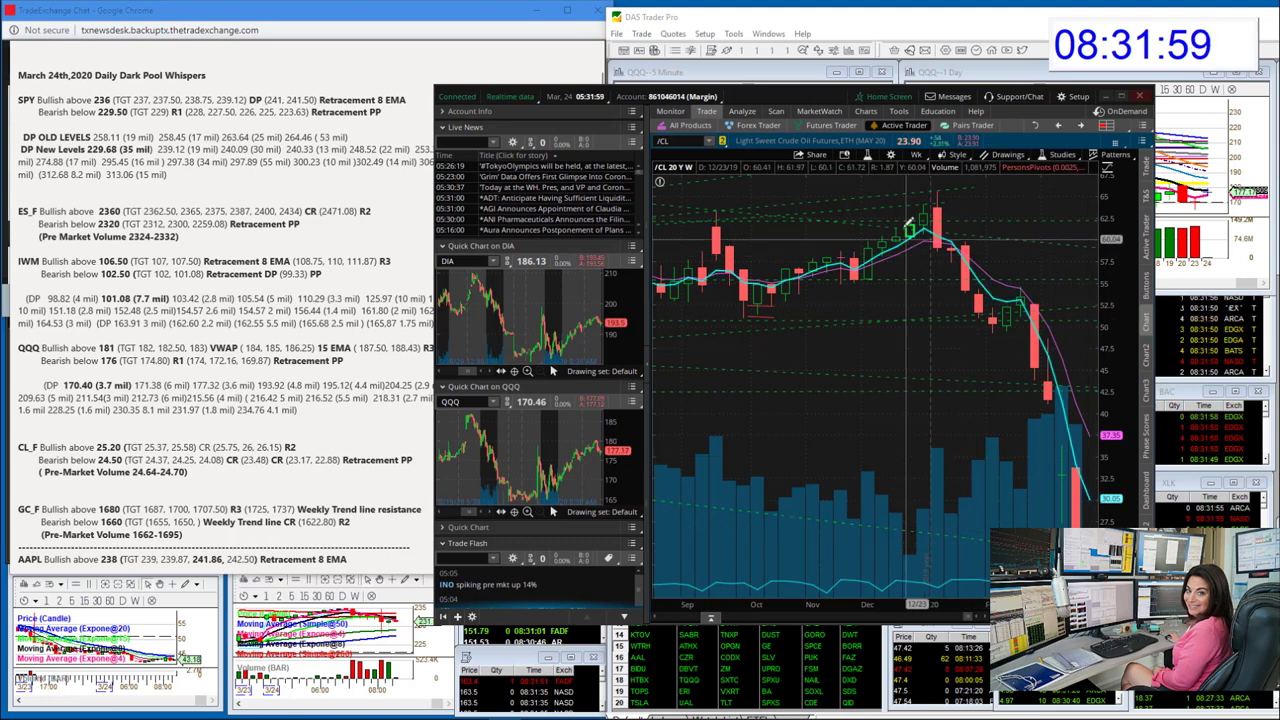
# Set the /CL chart back to the 5-day 5-minute time frame and show its most recent bars
pyautogui.click(920, 158)
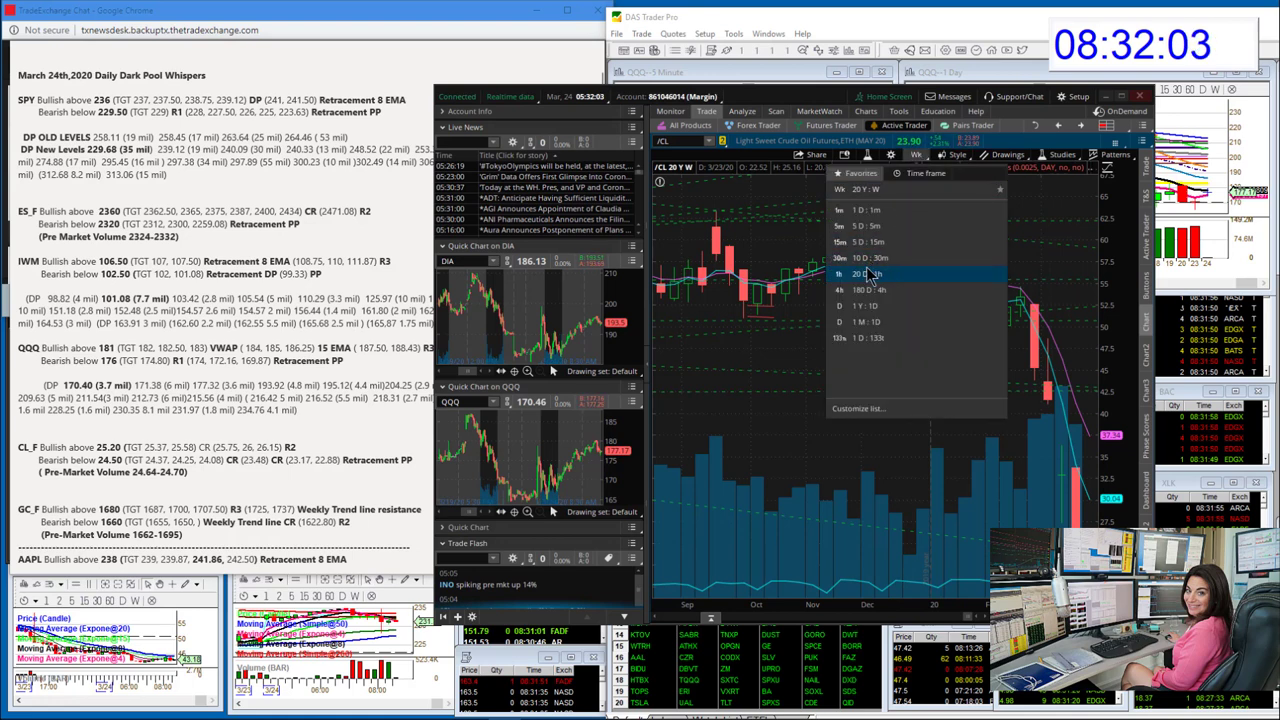
pyautogui.click(862, 226)
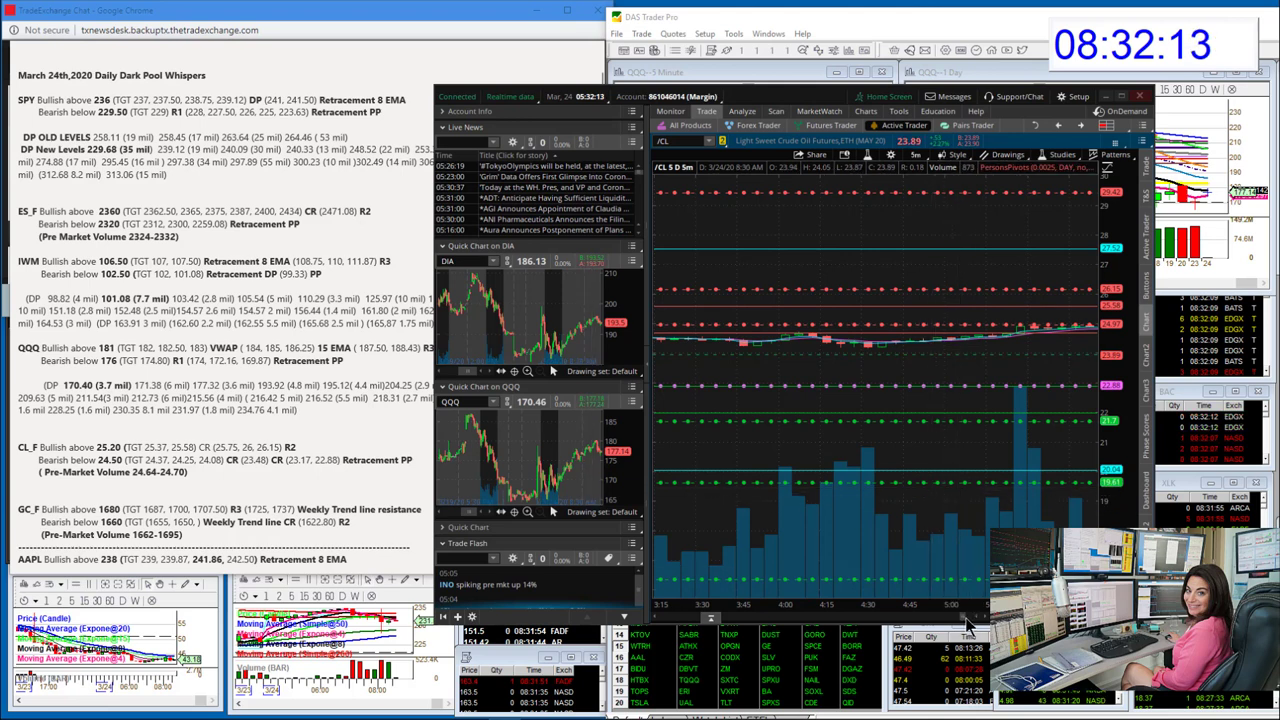
pyautogui.moveTo(966, 620); pyautogui.dragTo(988, 620)
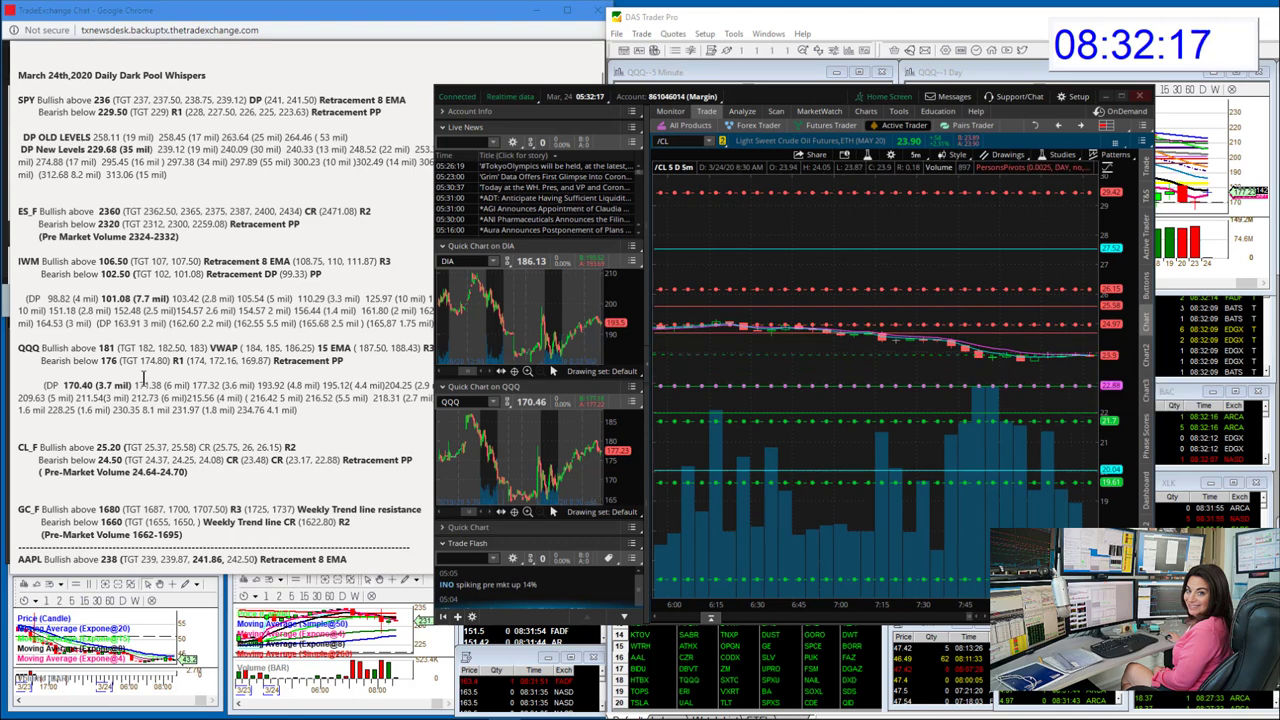
# Load the gold futures symbol /GC and view its chart on the 20-year weekly time frame
pyautogui.click(680, 140)
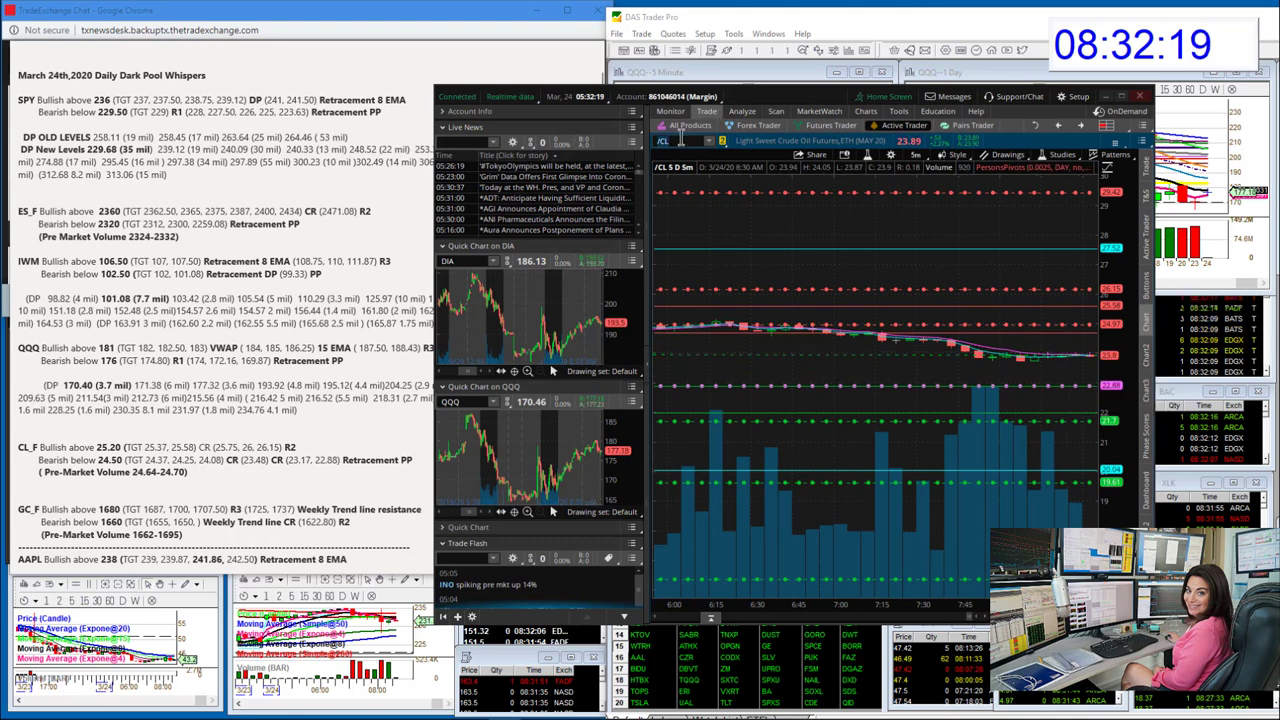
pyautogui.write('/GC')
pyautogui.press('Return')
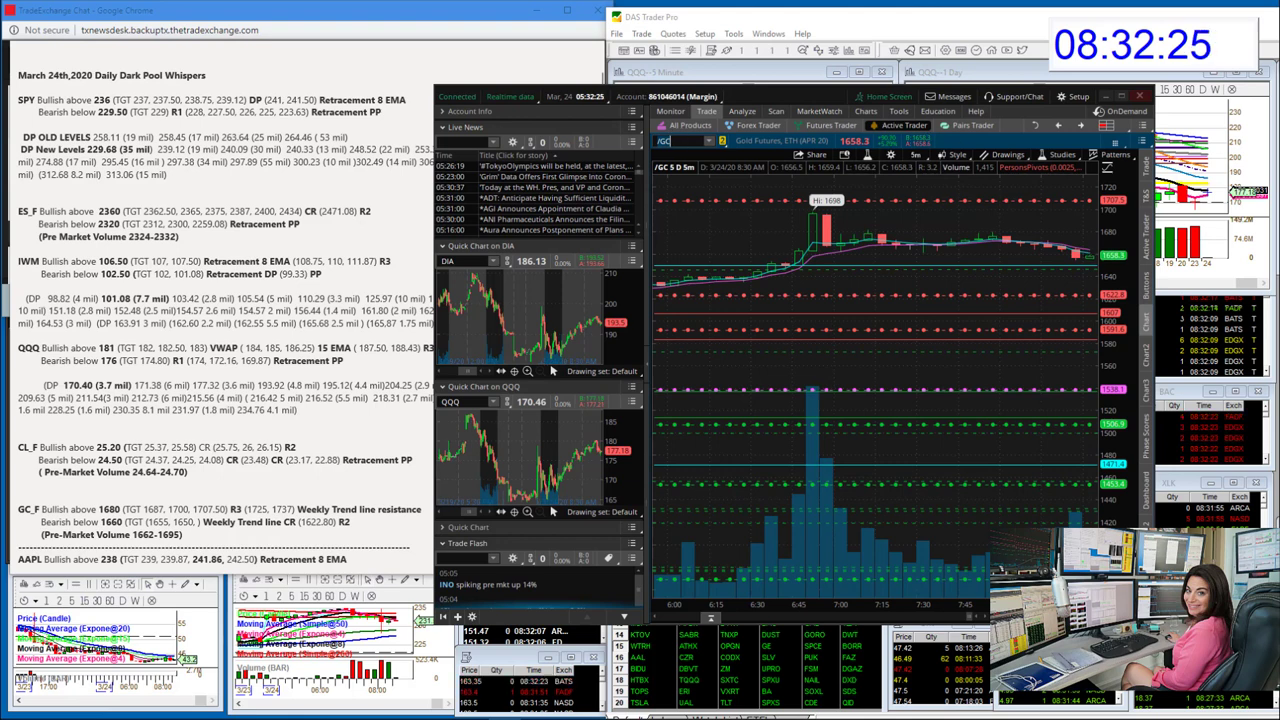
pyautogui.click(915, 157)
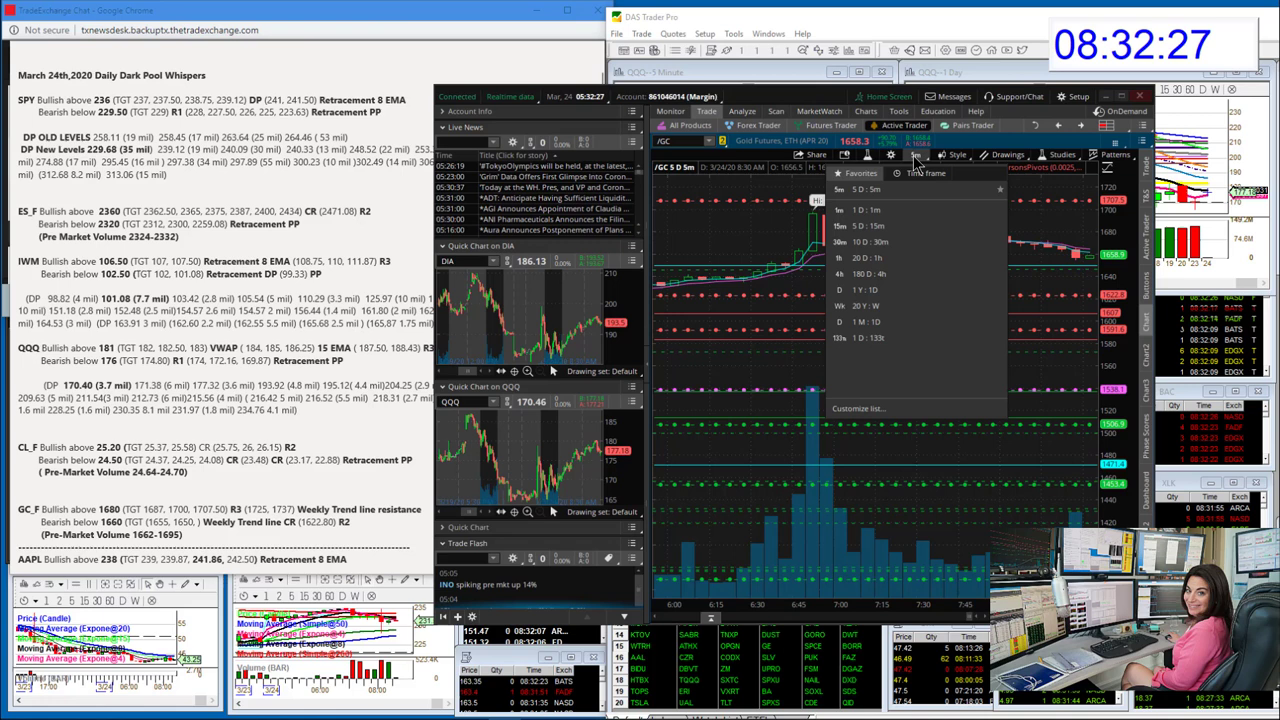
pyautogui.click(856, 307)
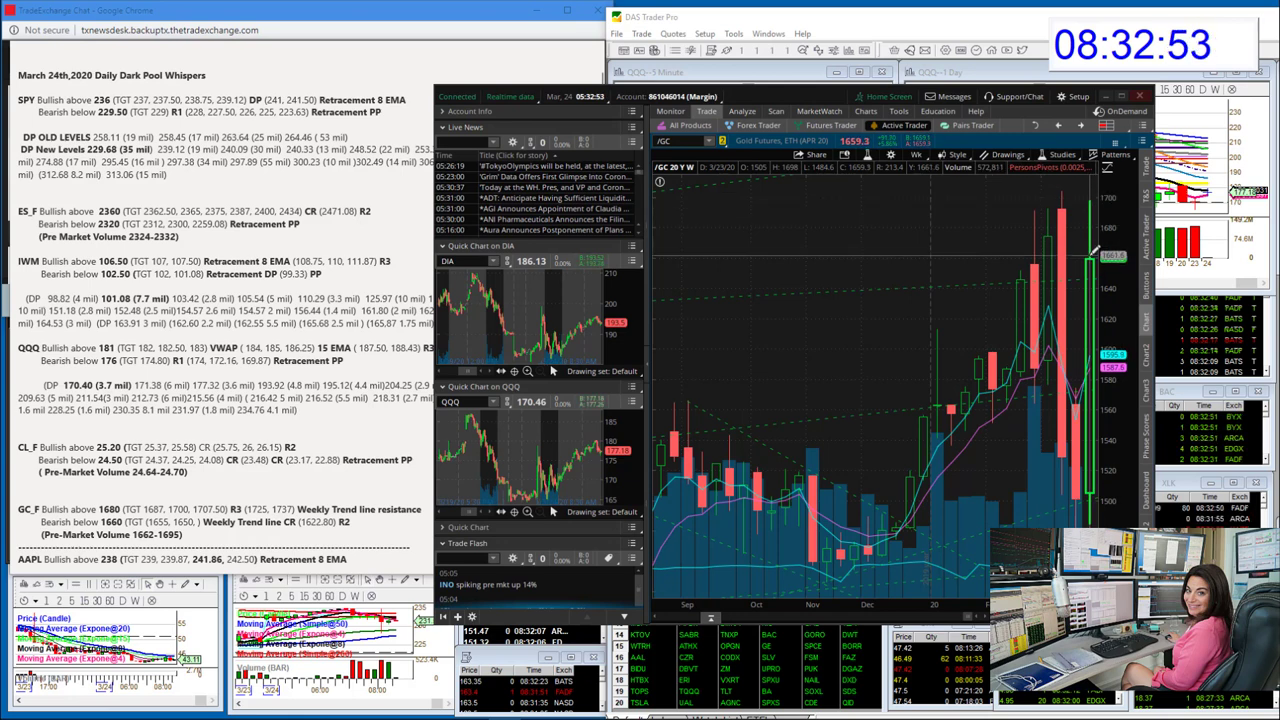
# Return the /GC chart to the 5-day 5-minute time frame and switch back to DAS Trader Pro
pyautogui.click(915, 156)
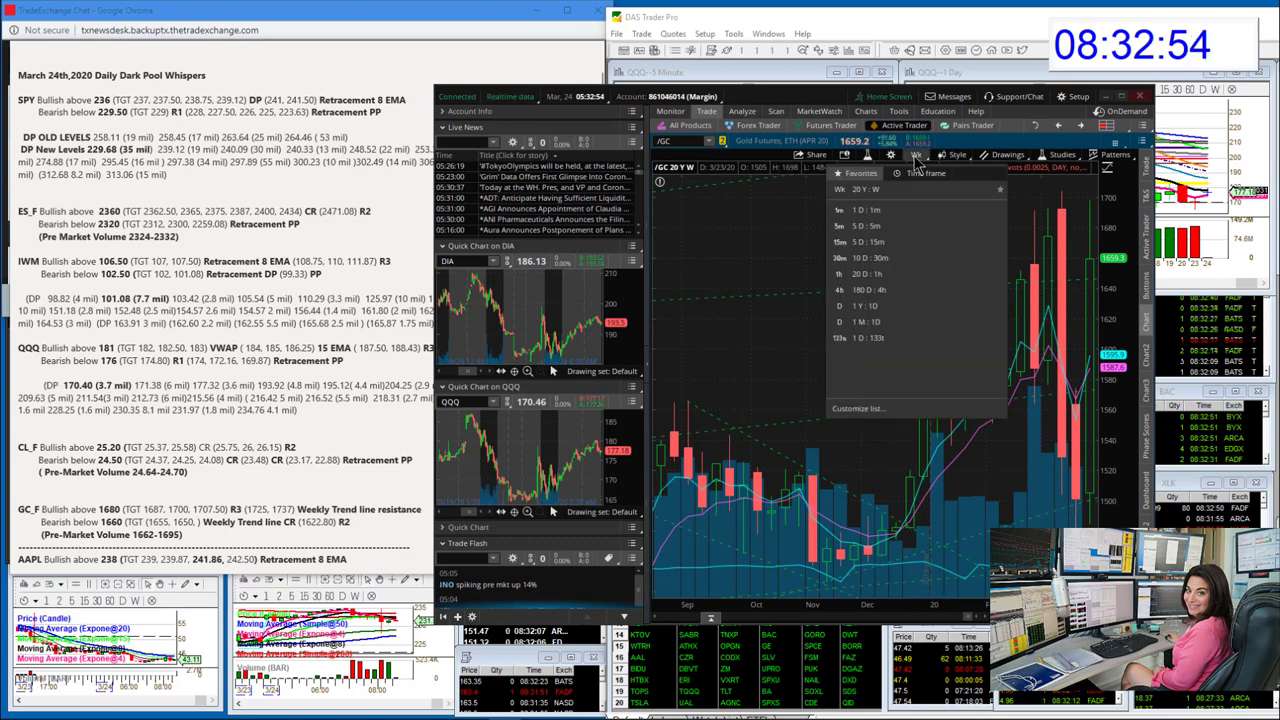
pyautogui.click(847, 233)
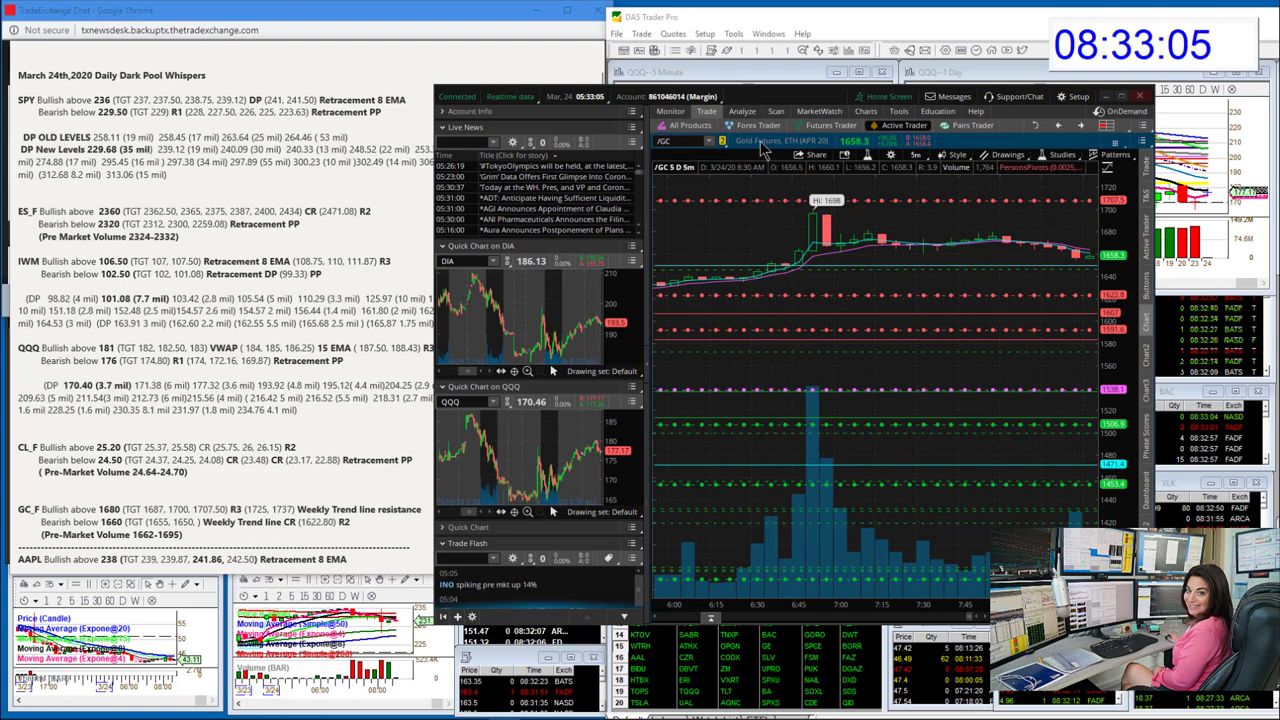
pyautogui.hotkey('alt', 'Tab')
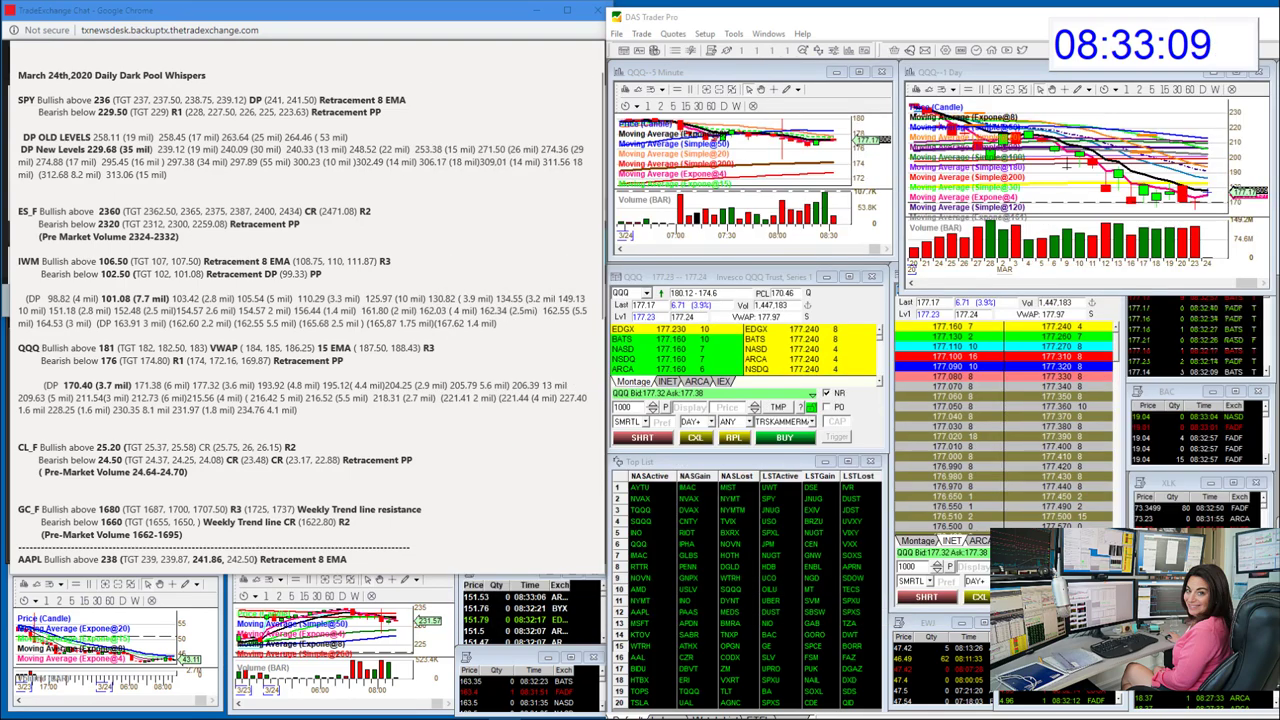
# Bring up the individual stock levels in the notes and load AMD into the montage and charts
pyautogui.scroll(-5, 395, 386)
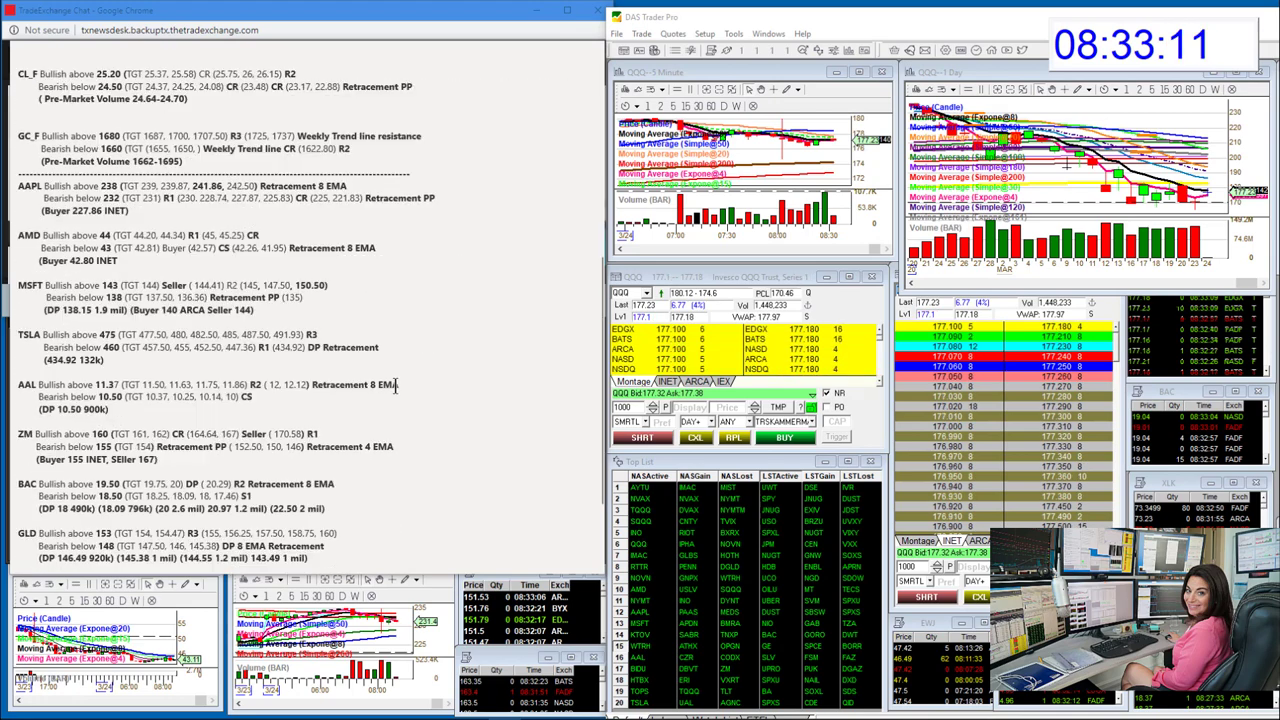
pyautogui.scroll(-1, 395, 386)
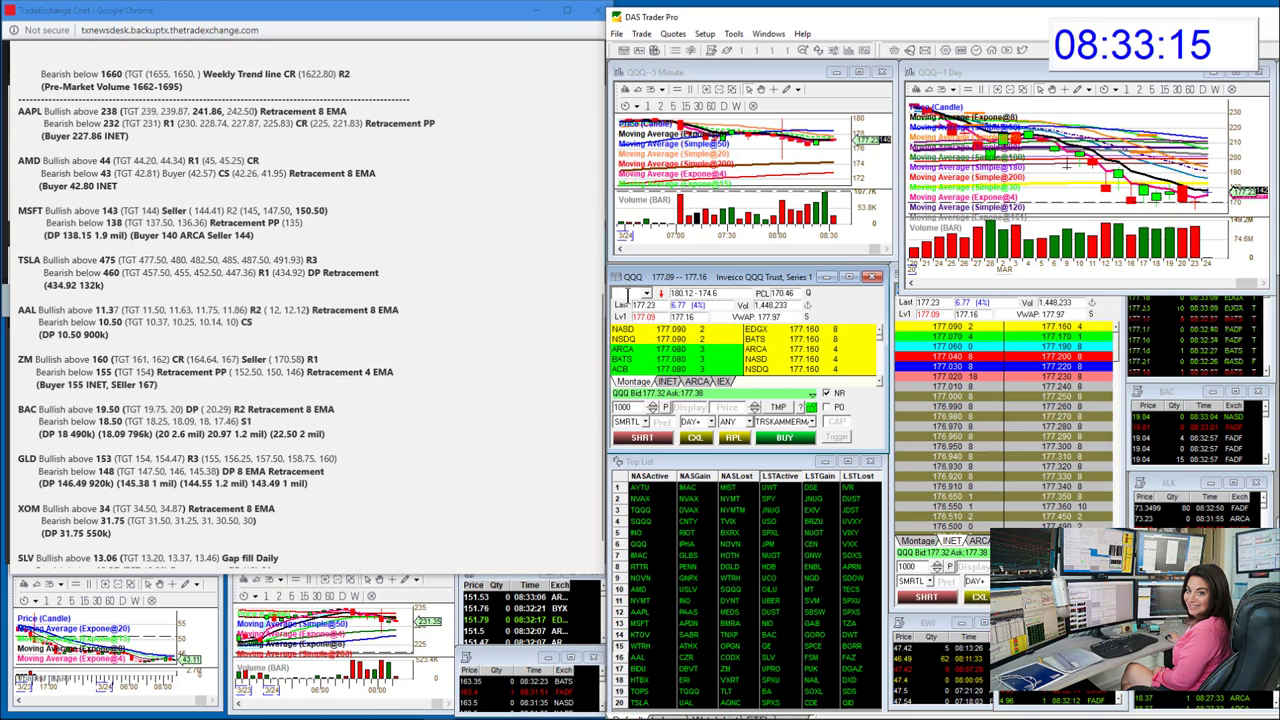
pyautogui.write('D')
pyautogui.press('Return')
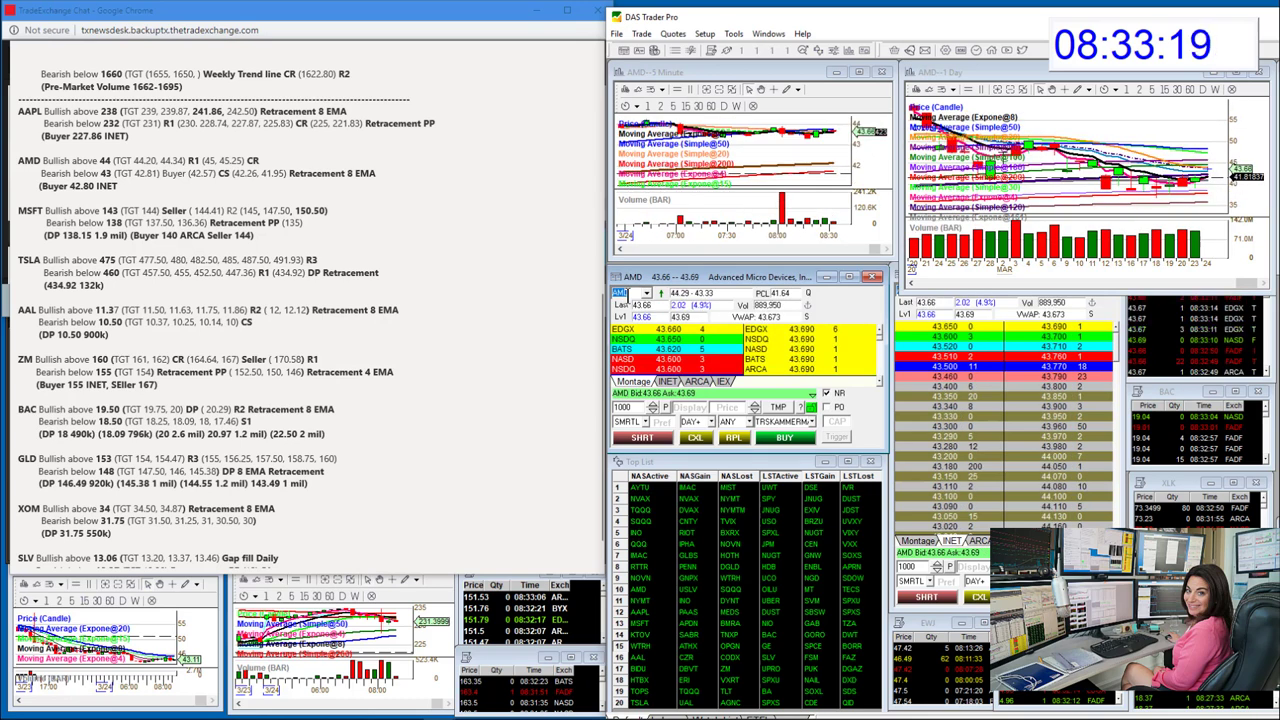
# Load AAPL, examine its daily chart in a taller window, and reduce the window to a medium height
pyautogui.write('AAPL')
pyautogui.press('Return')
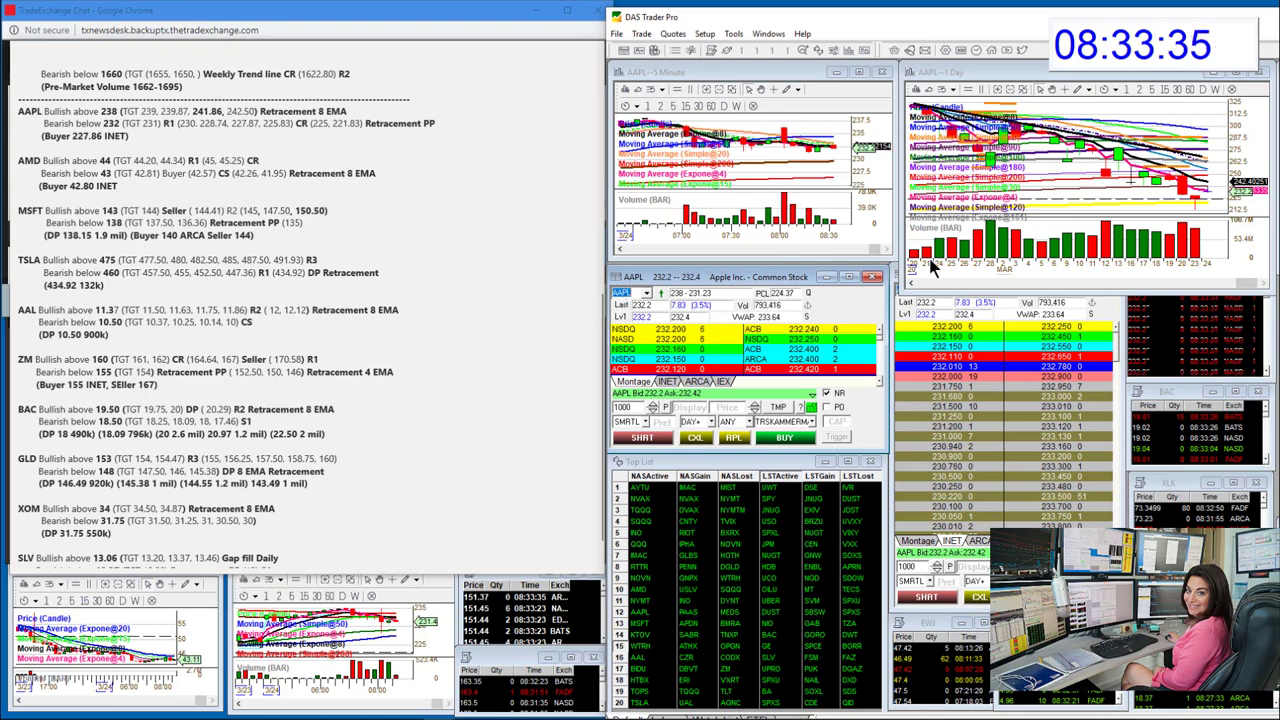
pyautogui.moveTo(1032, 291); pyautogui.dragTo(1032, 605)
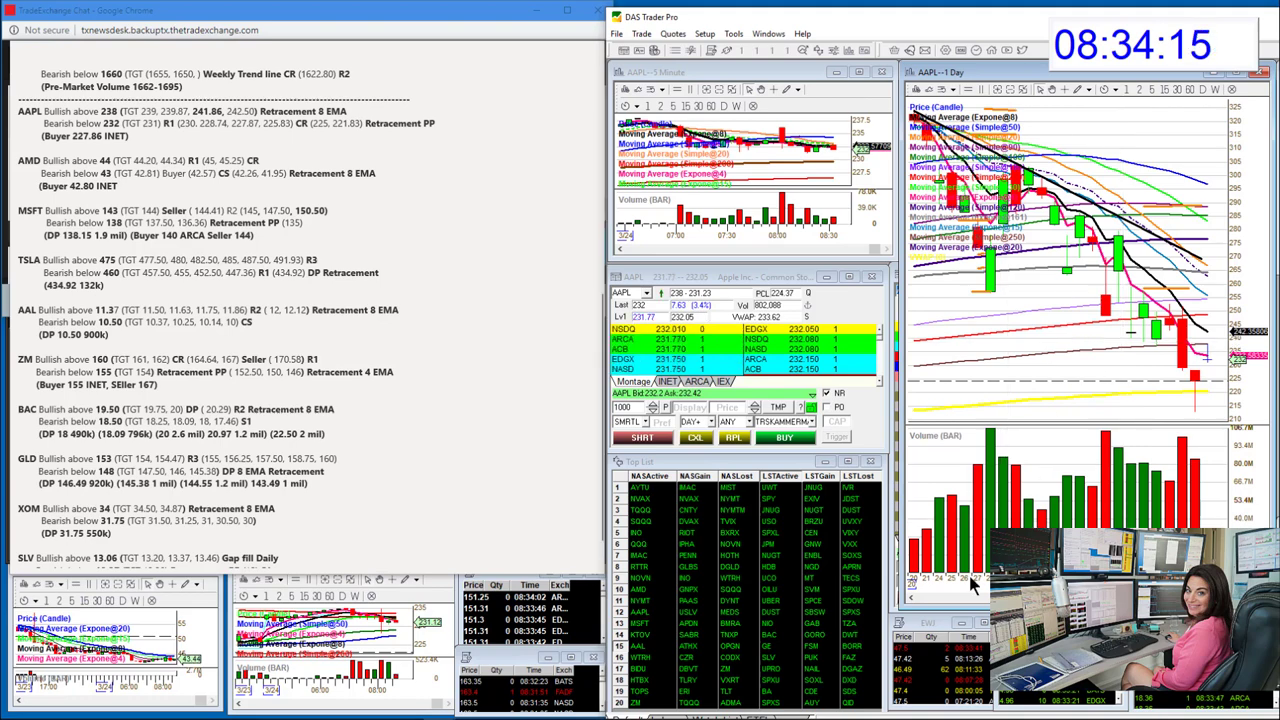
pyautogui.moveTo(905, 602); pyautogui.dragTo(897, 437)
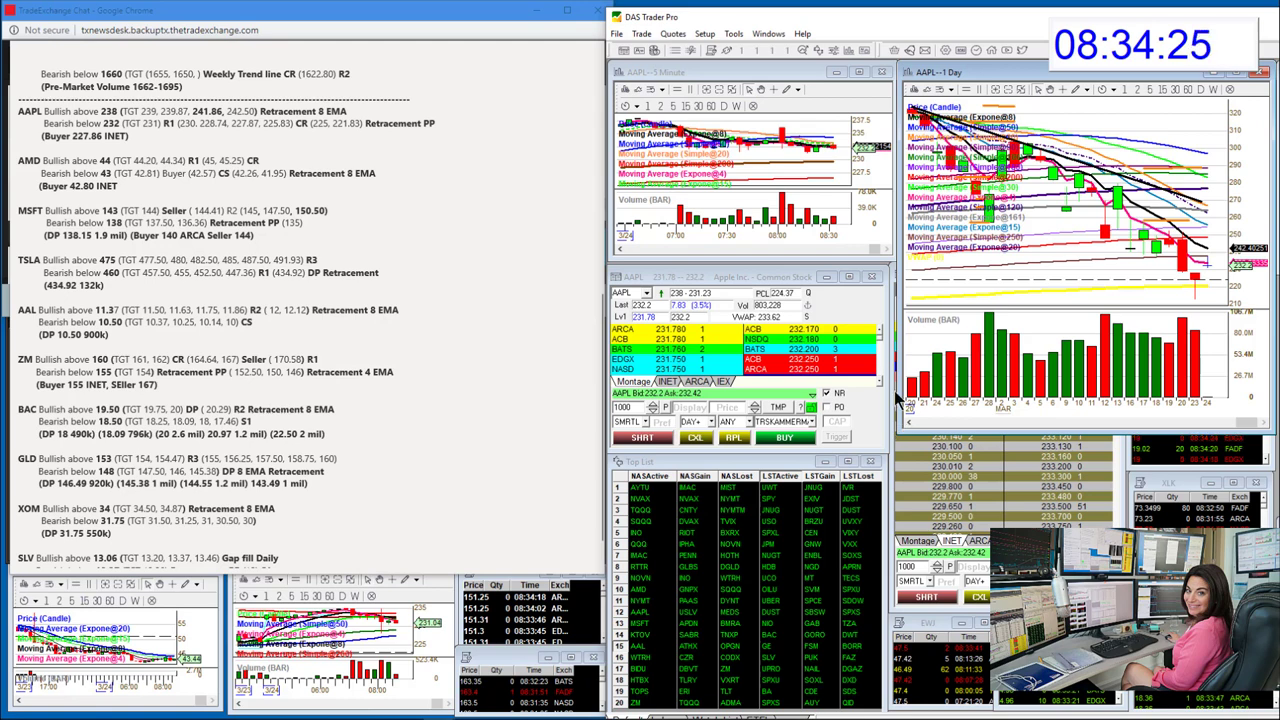
pyautogui.click(666, 326)
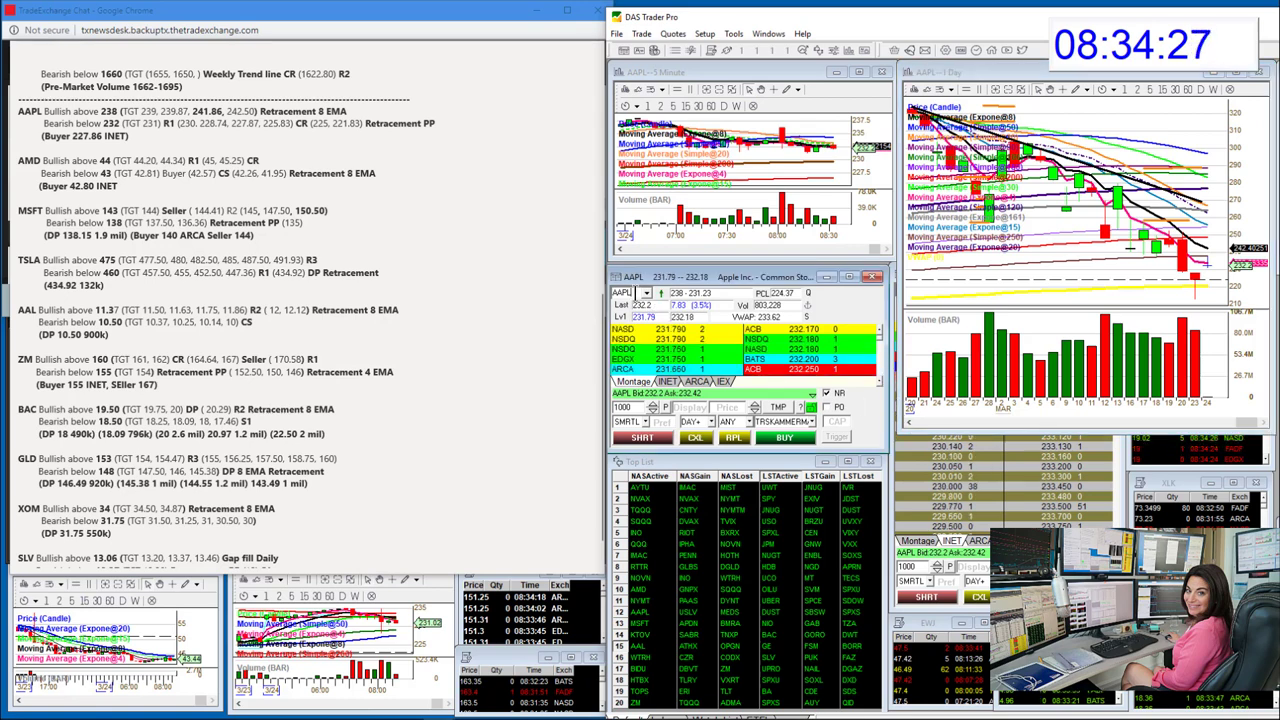
# Load AMD into the montage and its linked 5-minute and daily charts
pyautogui.write('A')
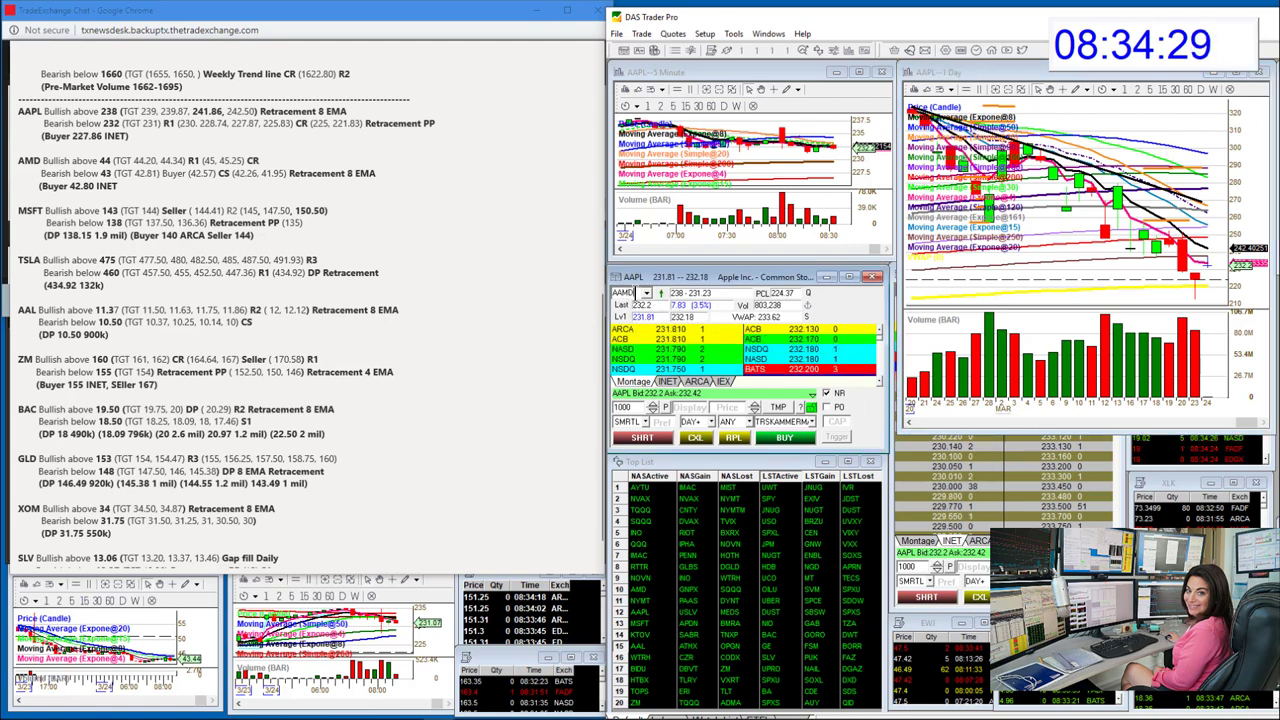
pyautogui.write('AMD')
pyautogui.press('Return')
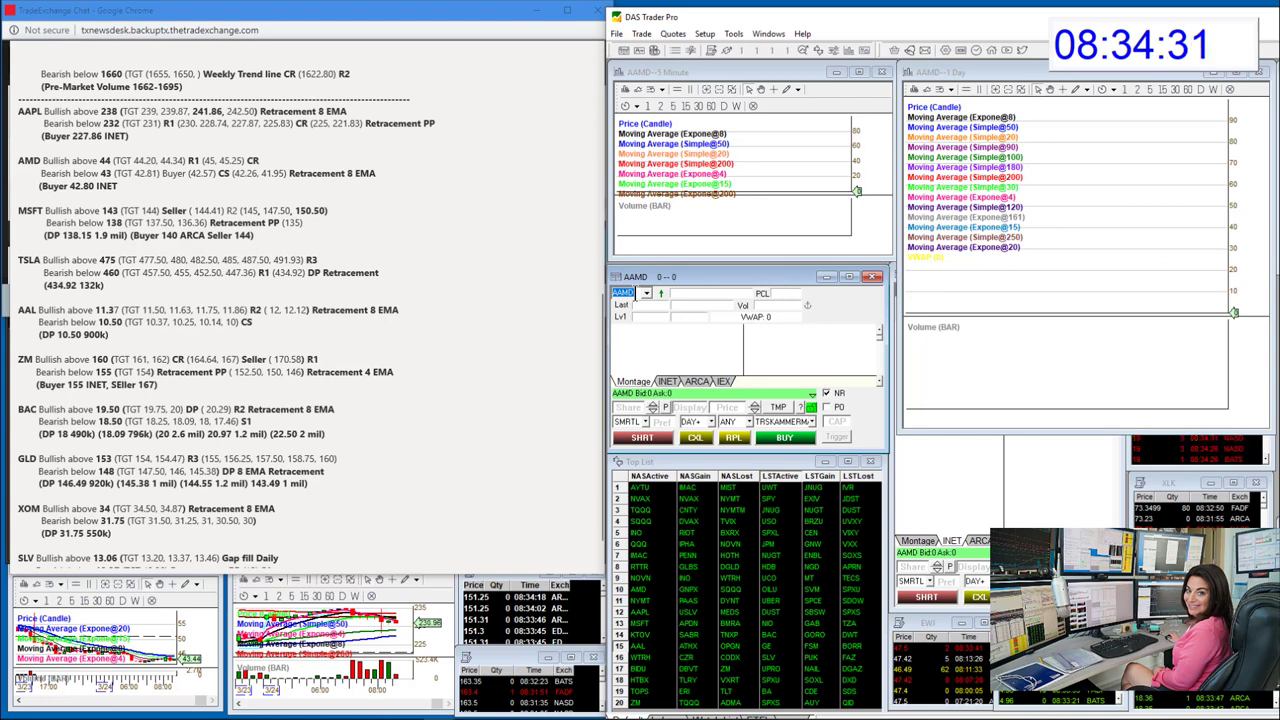
pyautogui.write('AMD')
pyautogui.press('Return')
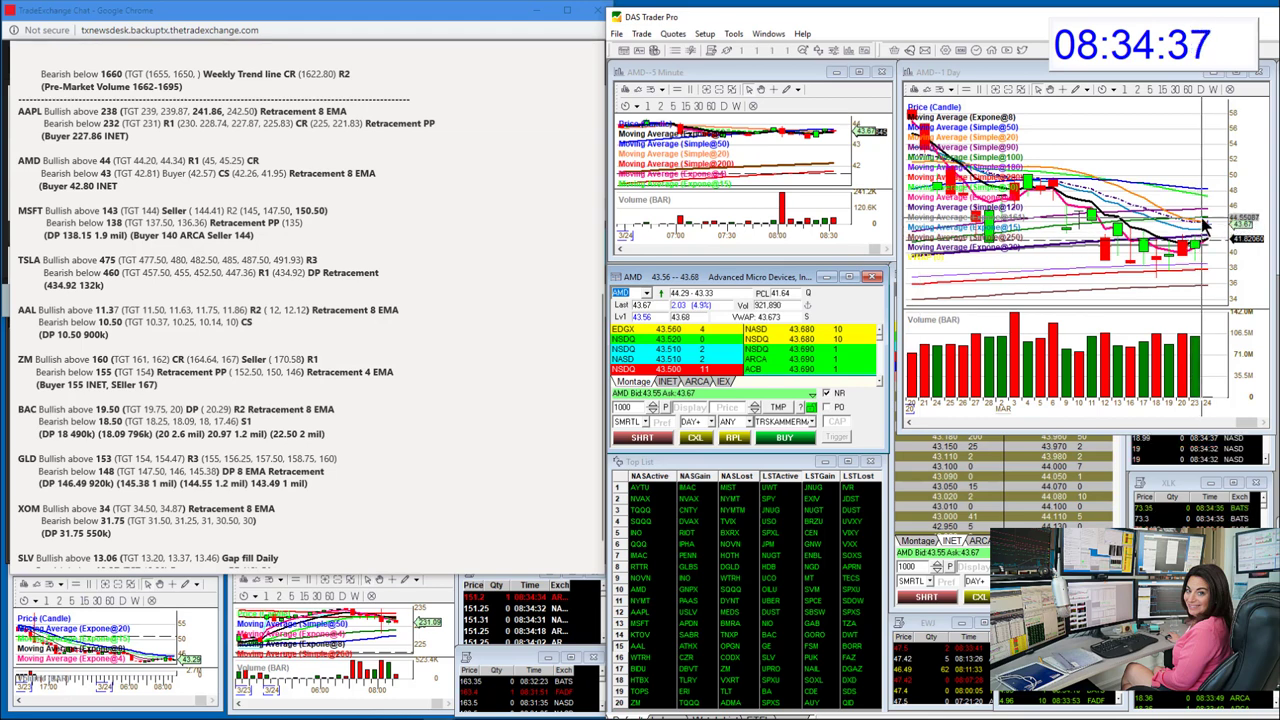
# Load MSFT into the montage and charts, and look through the bid and ask levels of its INET book
pyautogui.click(635, 292)
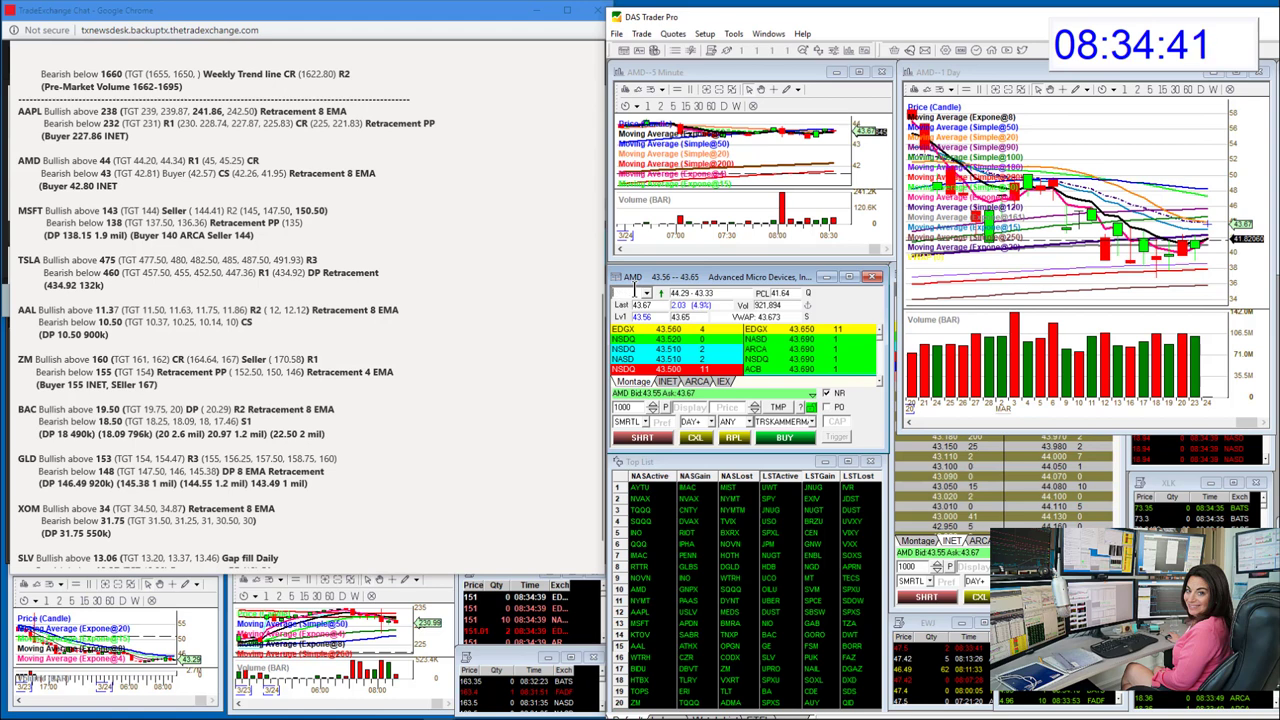
pyautogui.write('MSFT')
pyautogui.press('Return')
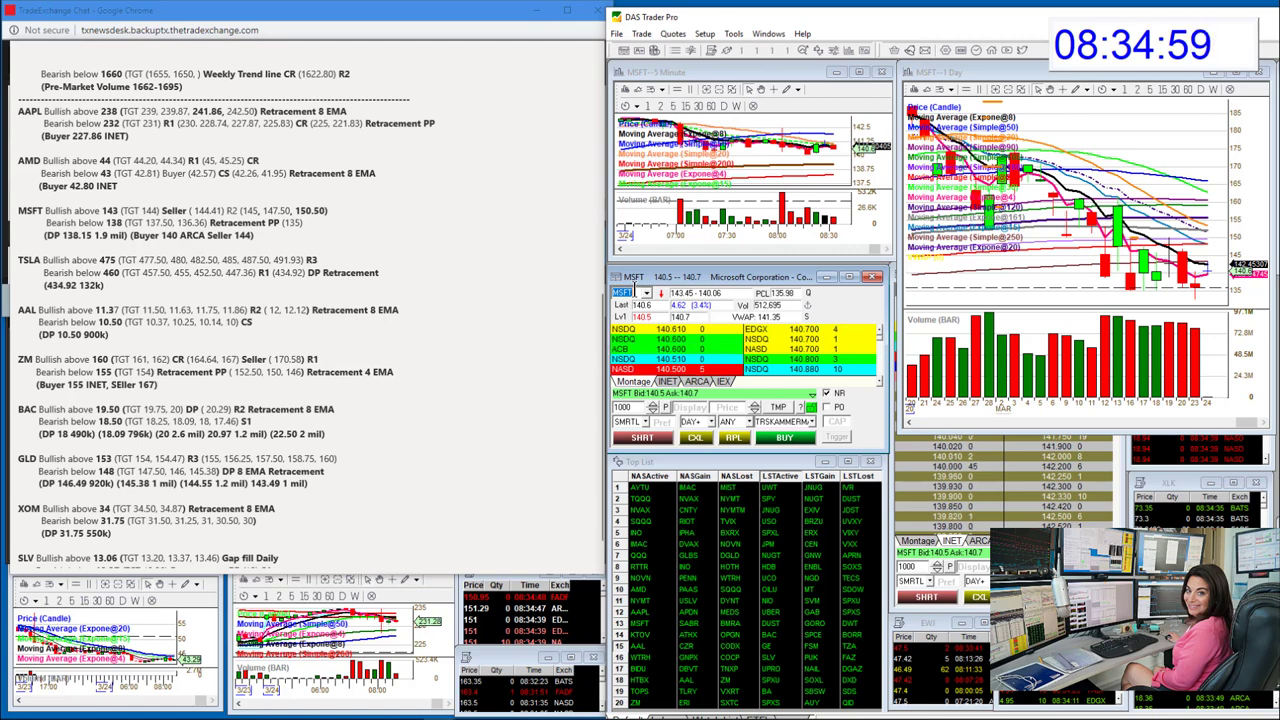
pyautogui.click(1053, 453)
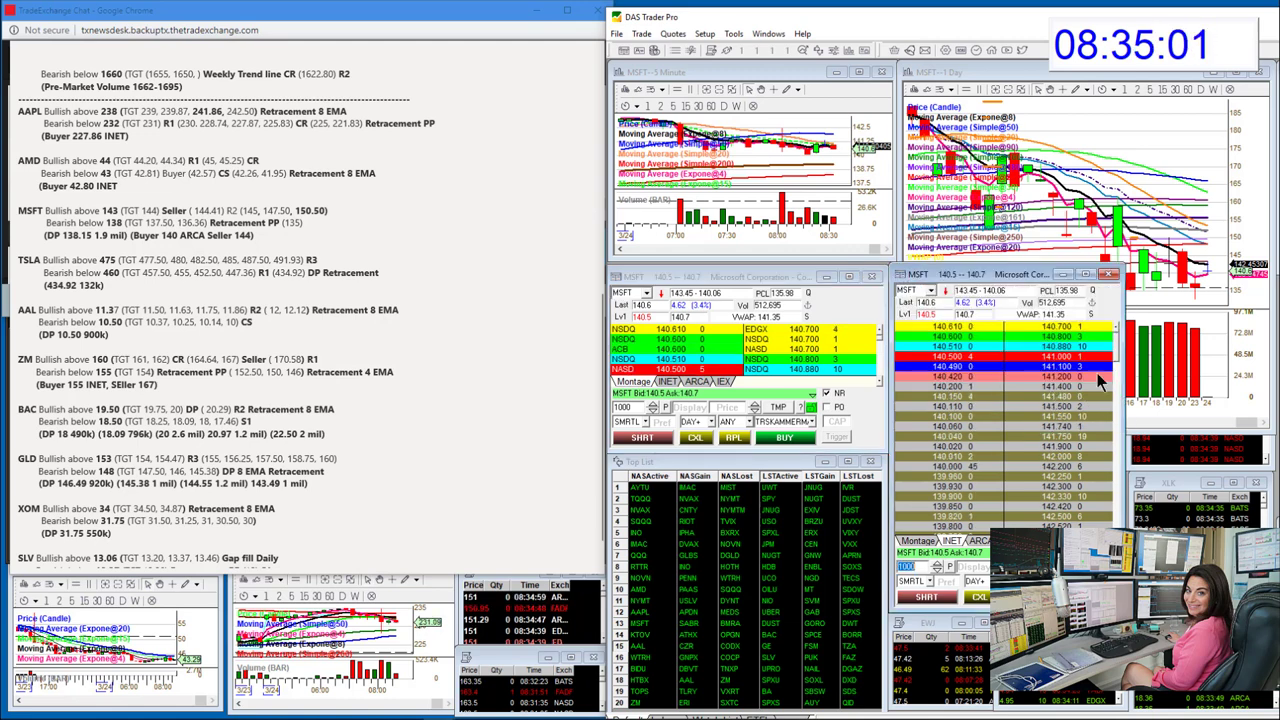
pyautogui.scroll(-6, 1119, 350)
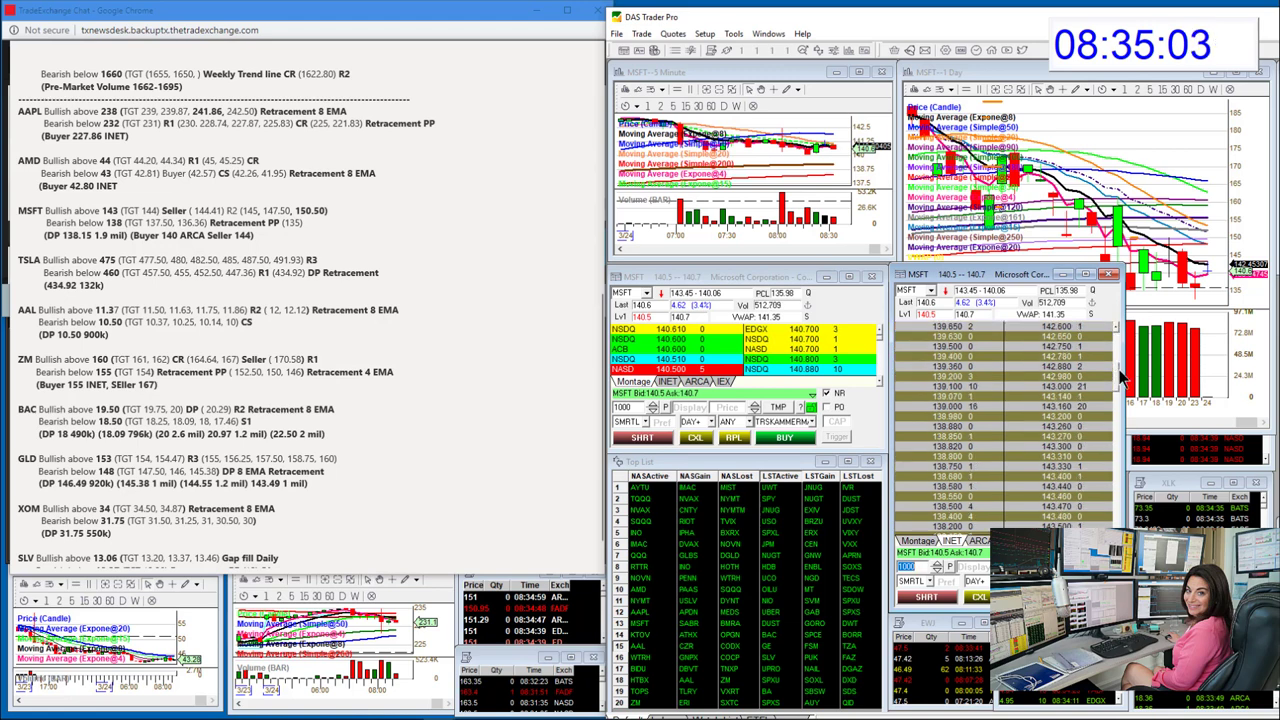
pyautogui.scroll(-4, 1120, 383)
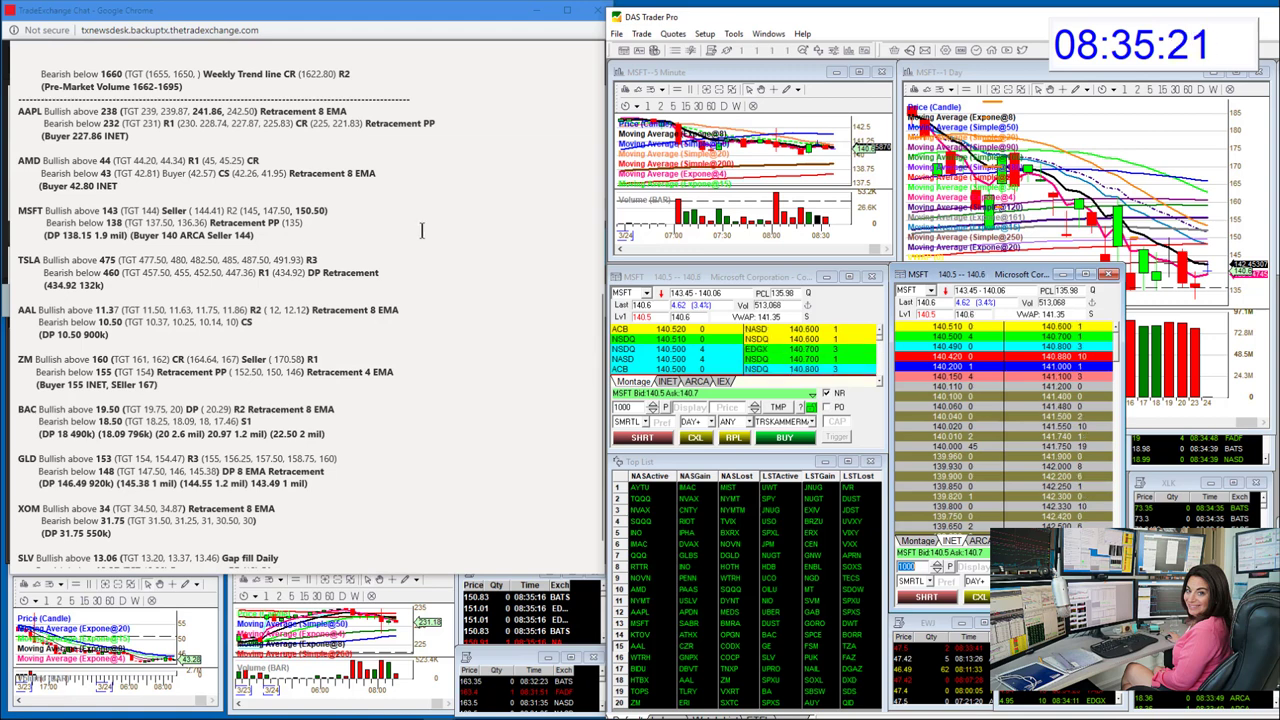
# Load TSLA, examine its daily chart in a much taller window, and reduce the window to a short height
pyautogui.click(641, 294)
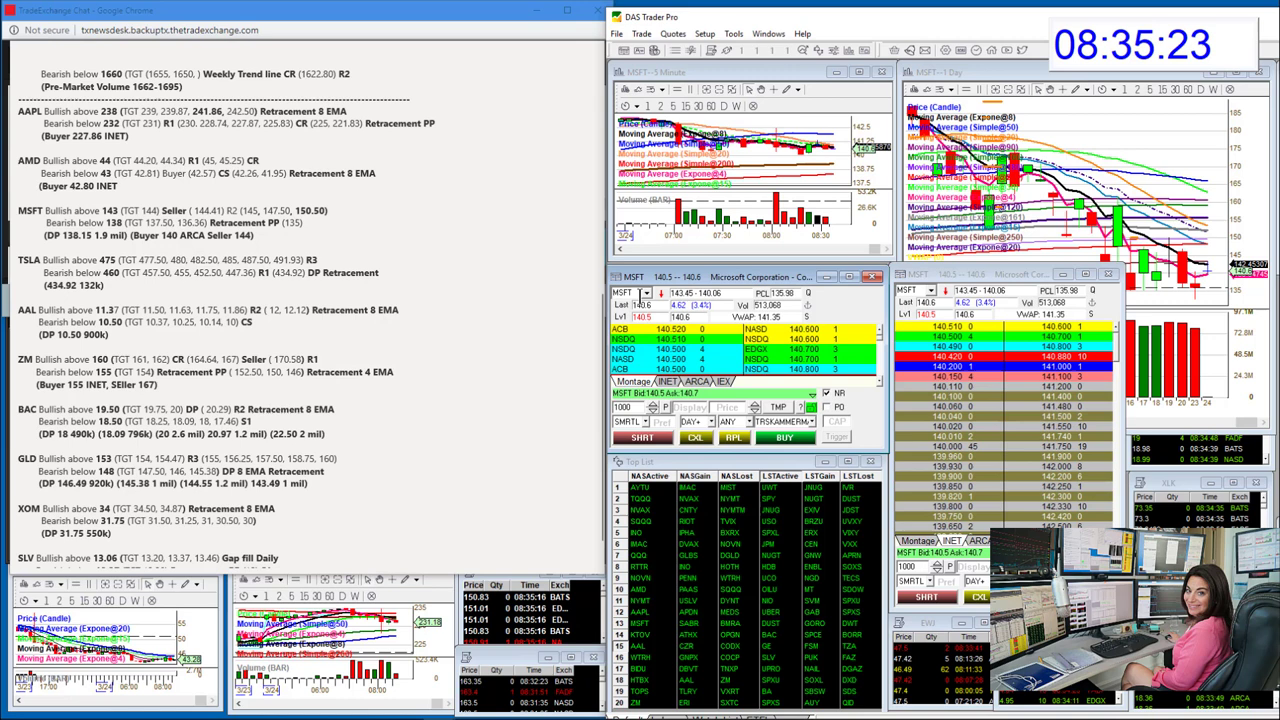
pyautogui.press('BackSpace')
pyautogui.press('BackSpace')
pyautogui.press('BackSpace')
pyautogui.press('BackSpace')
pyautogui.write('TSLA')
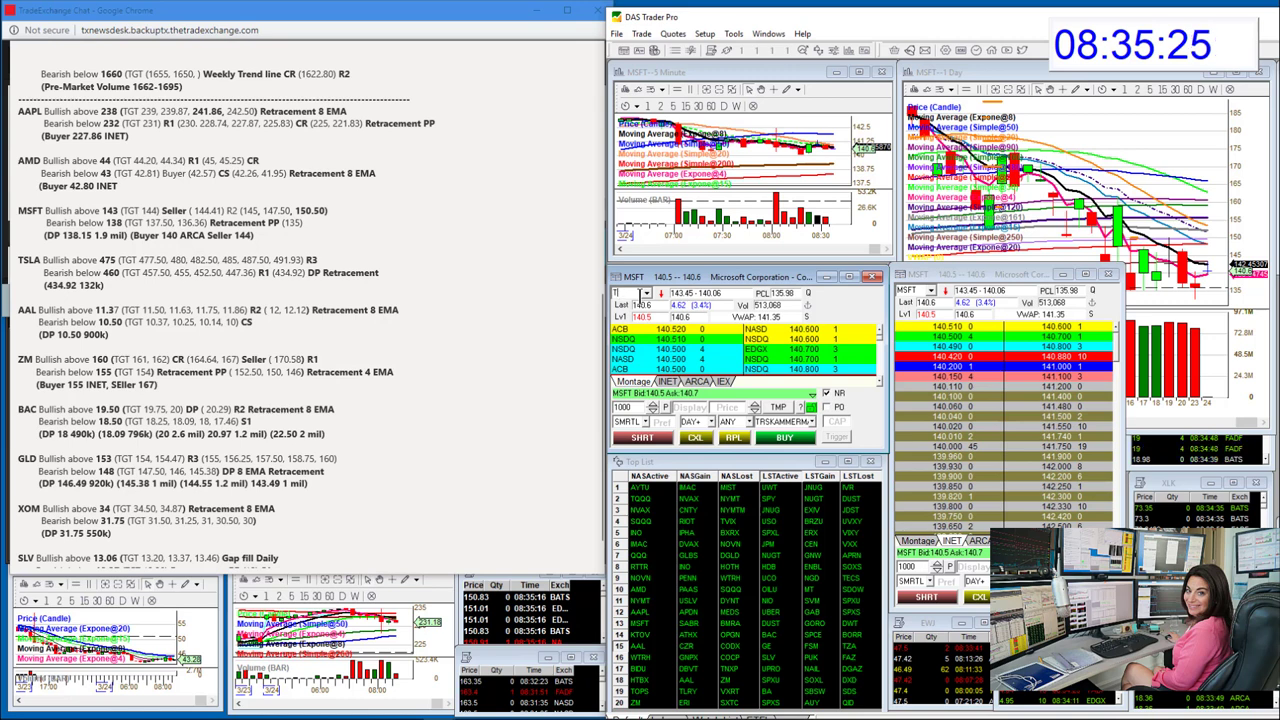
pyautogui.press('Return')
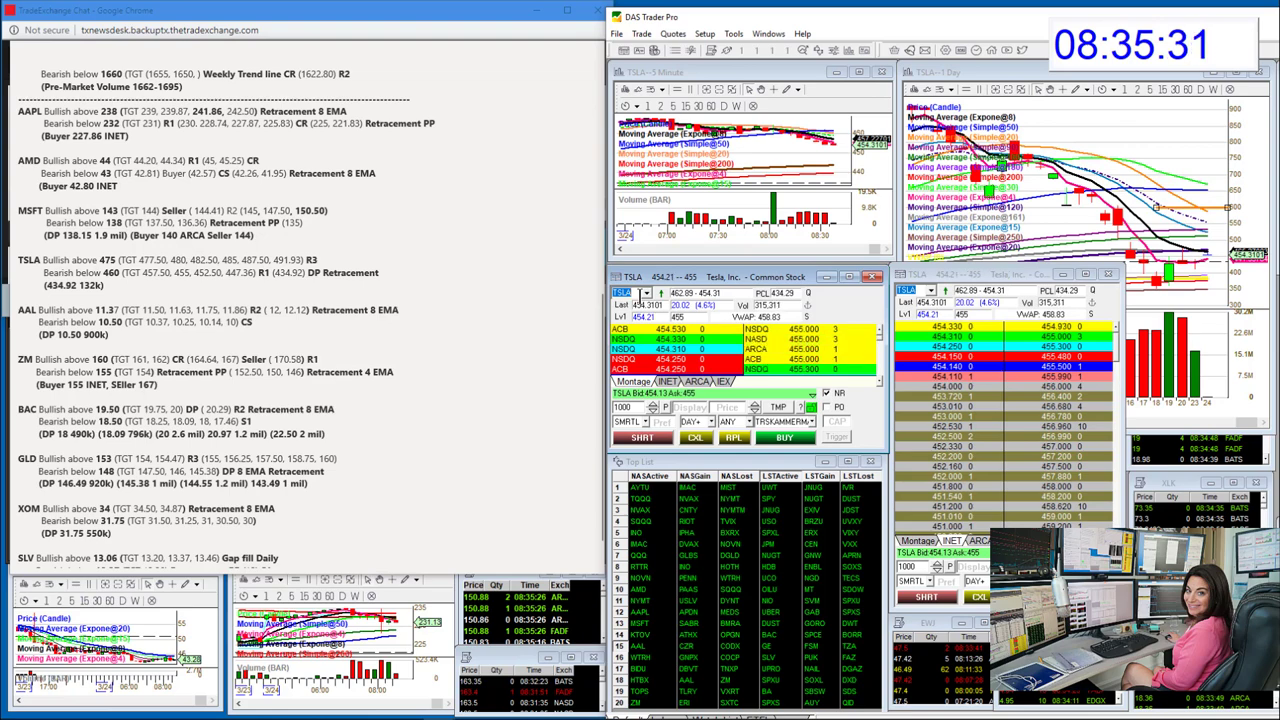
pyautogui.moveTo(1182, 435); pyautogui.dragTo(1195, 650)
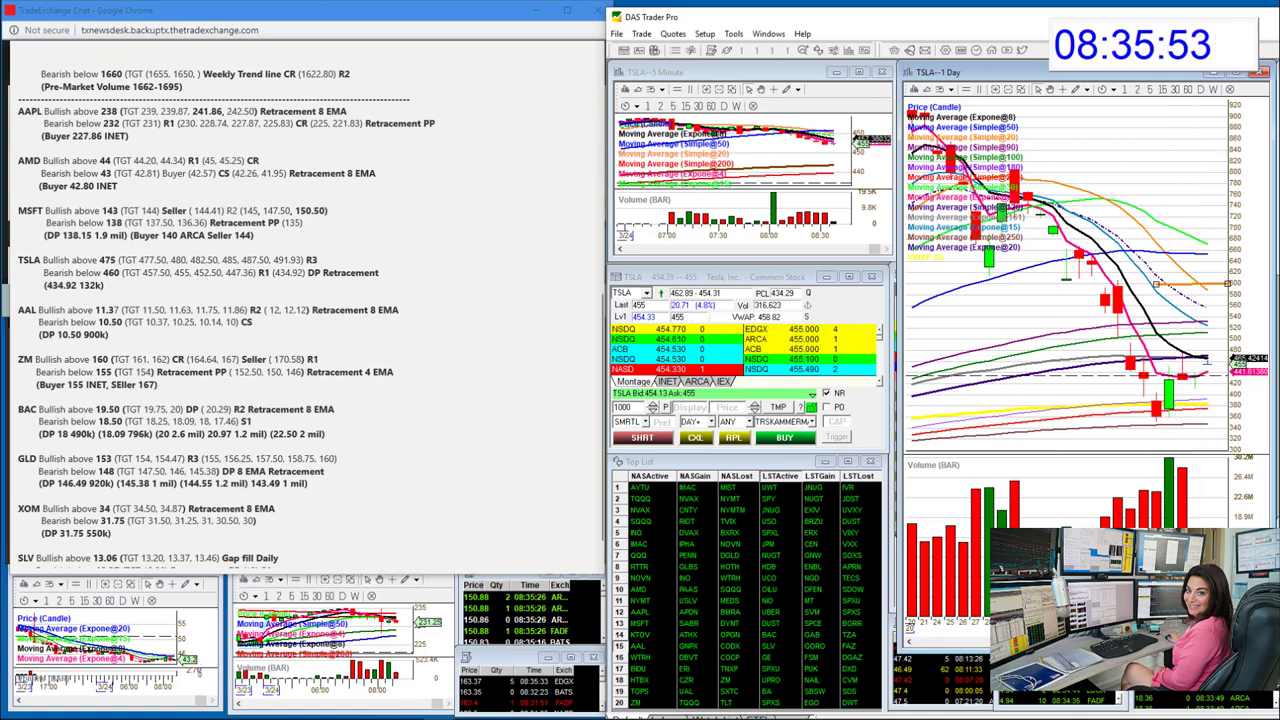
pyautogui.moveTo(1090, 642); pyautogui.dragTo(1082, 272)
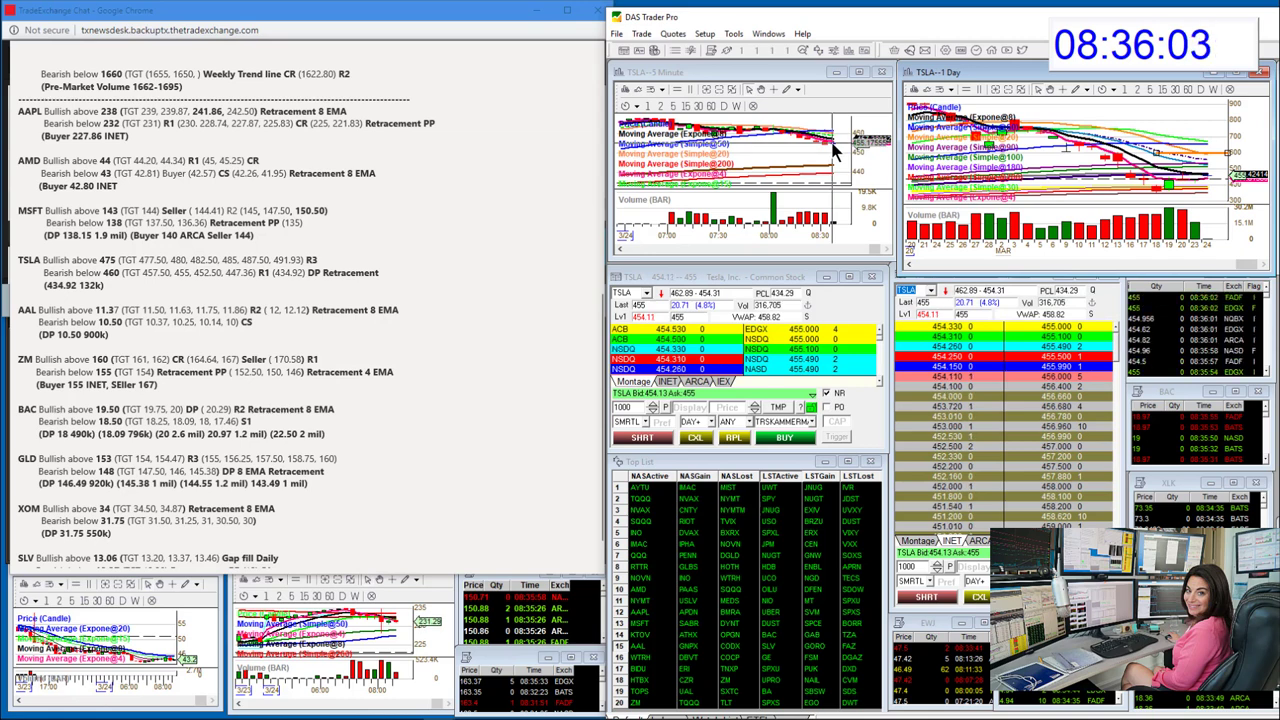
# Load AAL into the montage and charts to compare it with its levels in the notes
pyautogui.click(650, 292)
pyautogui.write('AAL')
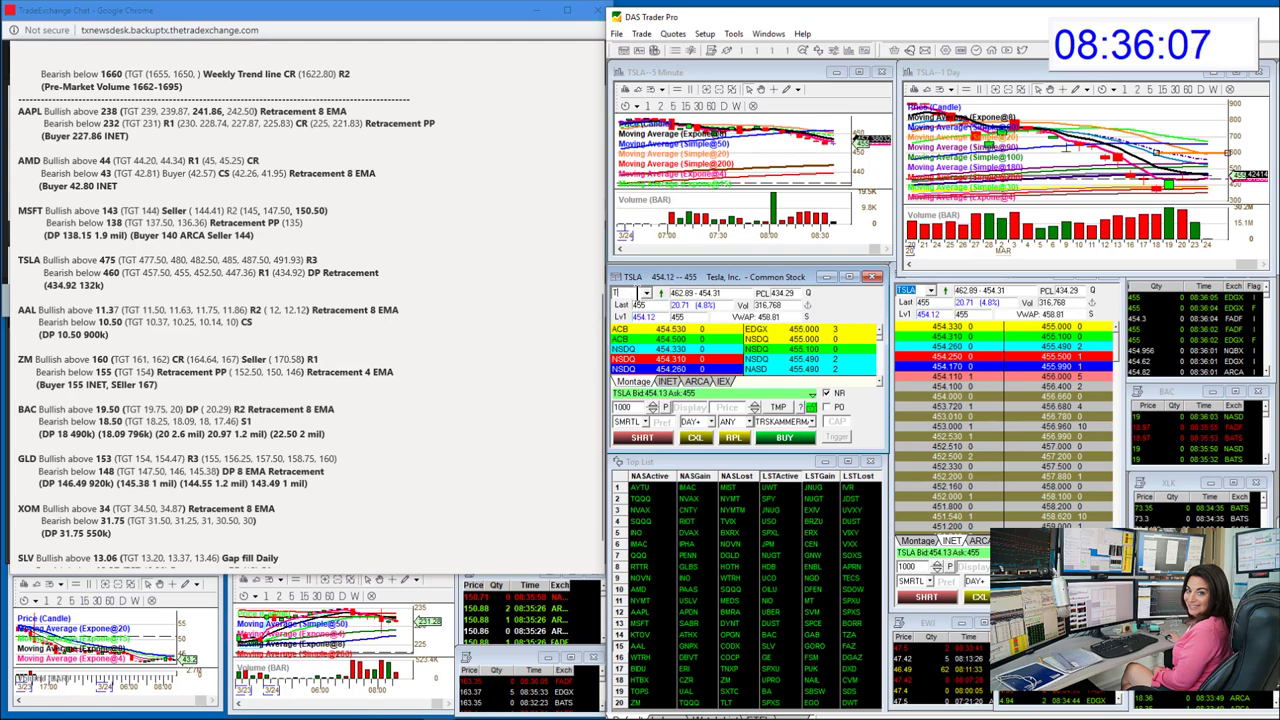
pyautogui.press('Return')
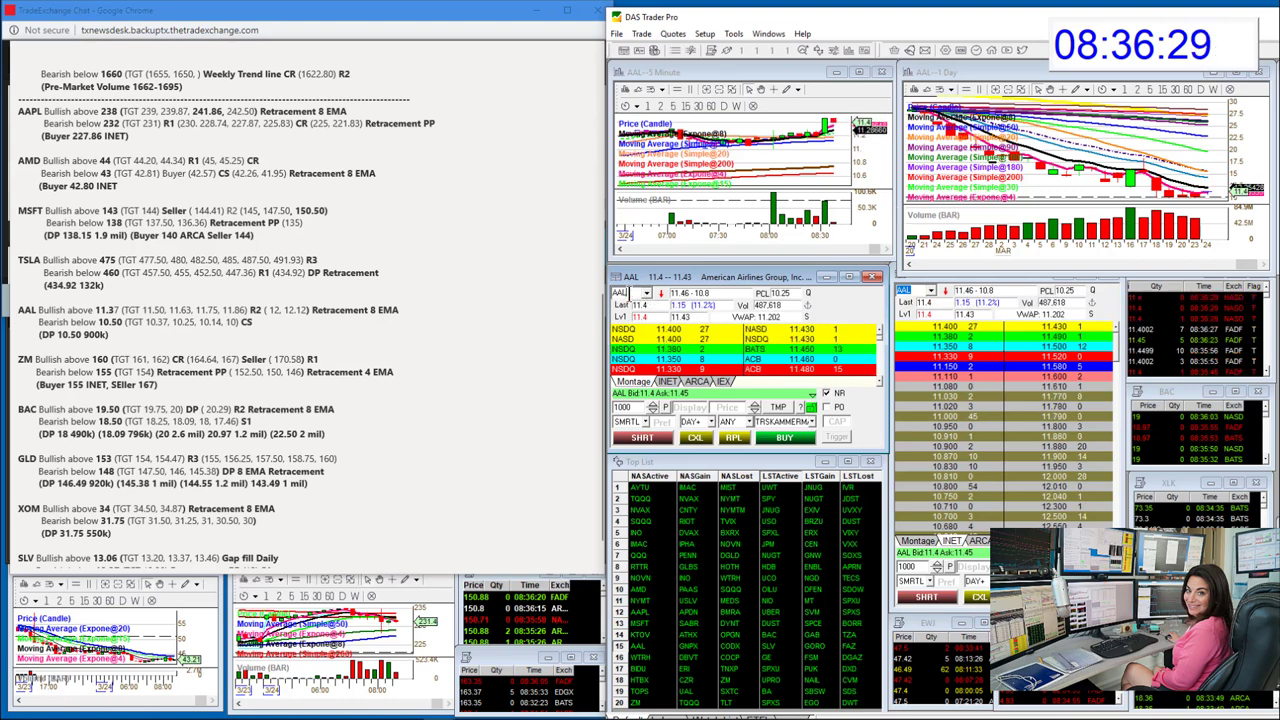
# Load ZM into the montage and its linked 5-minute and daily charts
pyautogui.click(628, 292)
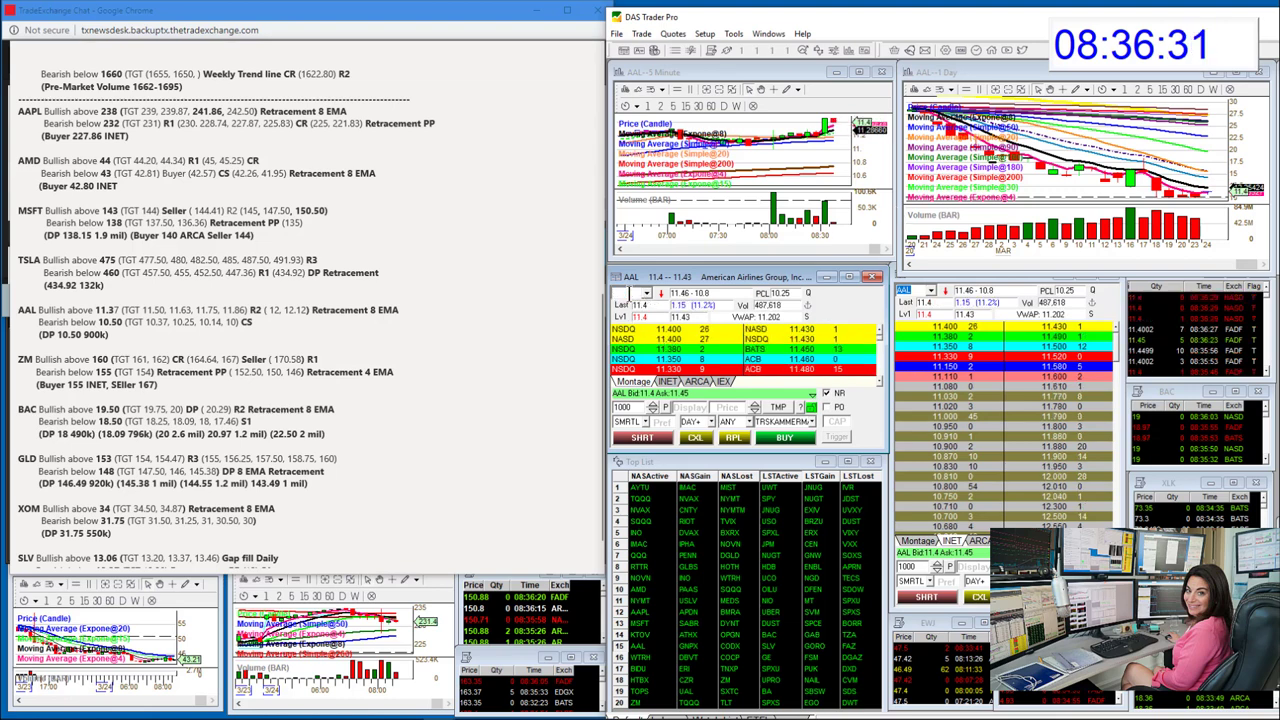
pyautogui.write('ZM')
pyautogui.press('Return')
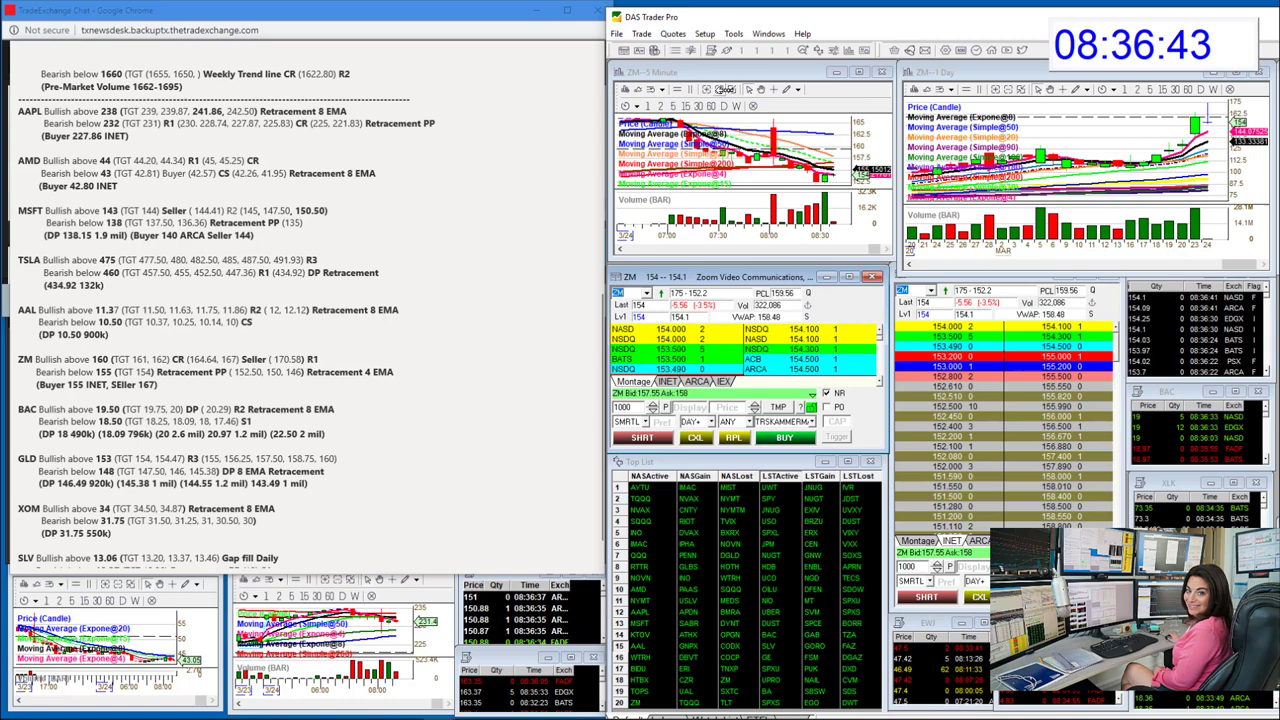
# Show more history on ZM's 5-minute chart, examine it in a wider, taller window, and restore the window to its compact size
pyautogui.click(722, 89)
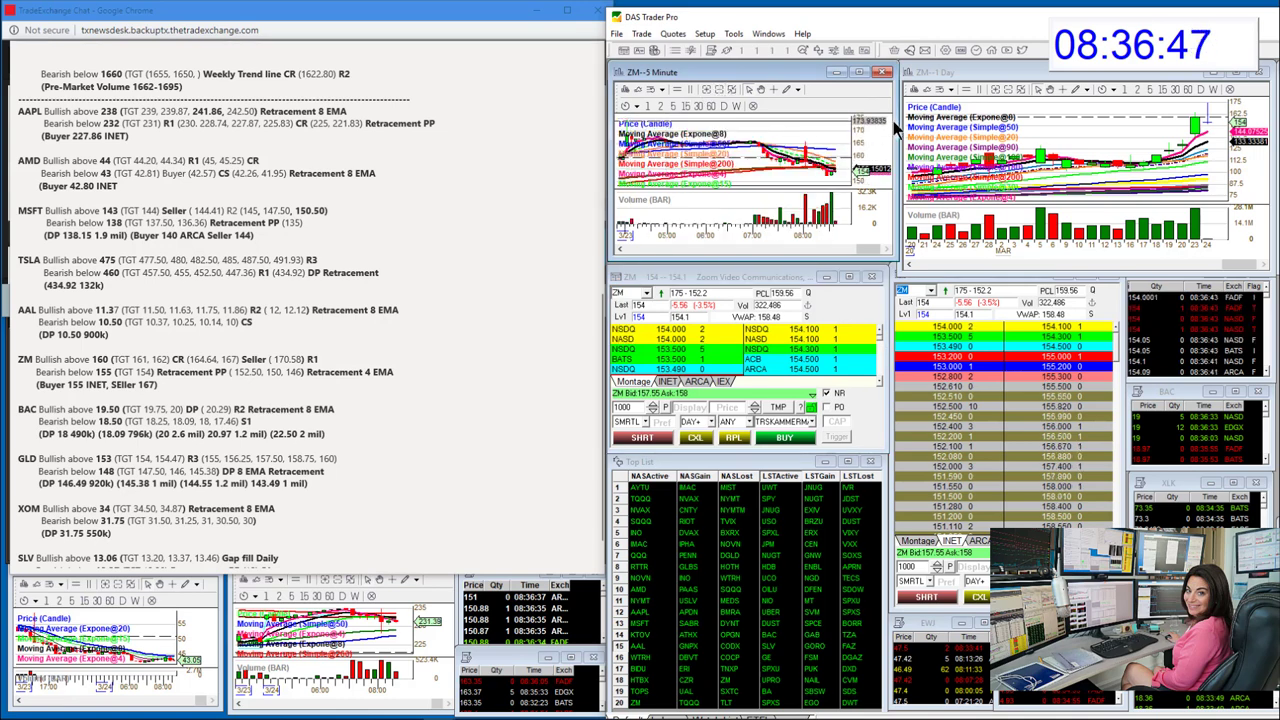
pyautogui.moveTo(893, 130); pyautogui.dragTo(1165, 130)
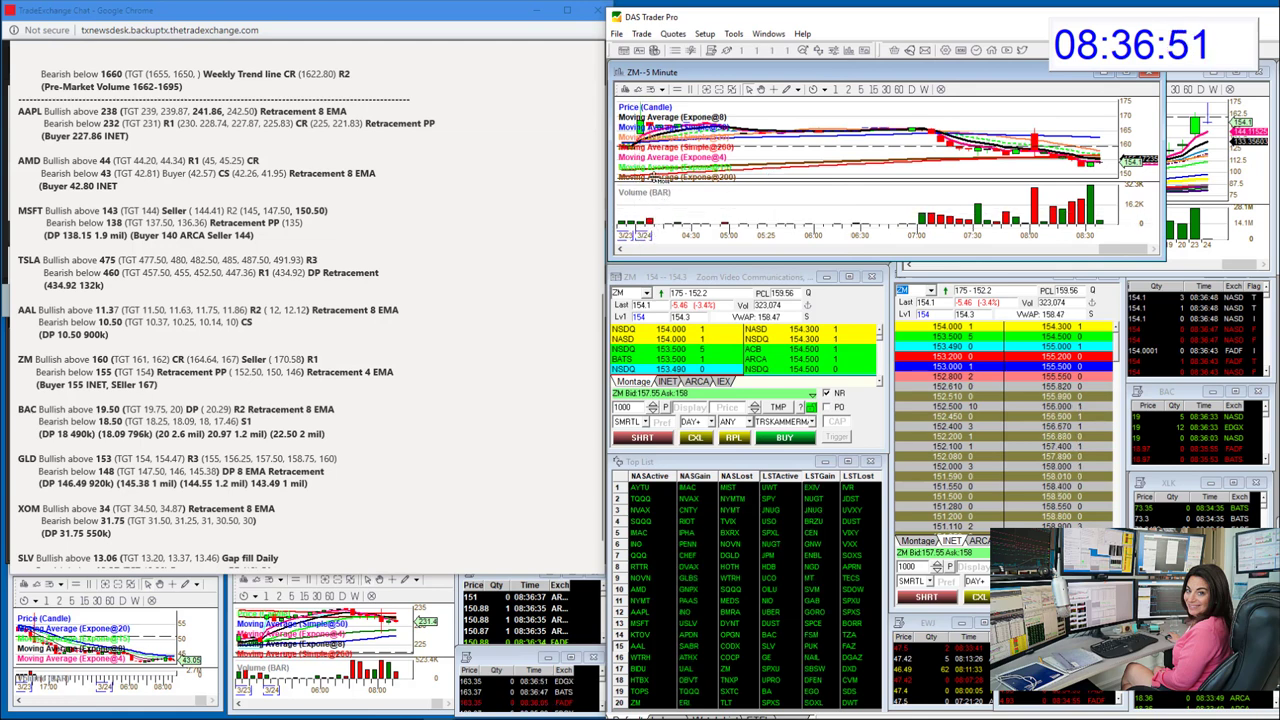
pyautogui.moveTo(680, 259); pyautogui.dragTo(678, 430)
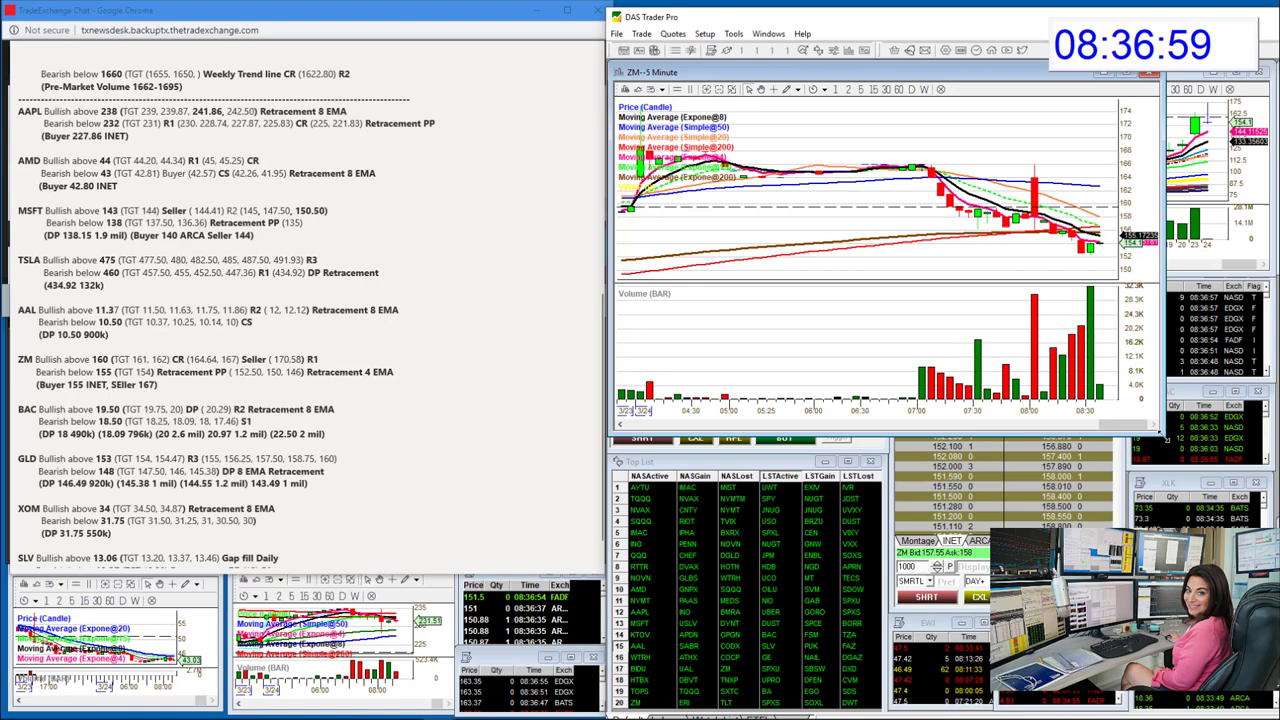
pyautogui.moveTo(1141, 432); pyautogui.dragTo(894, 268)
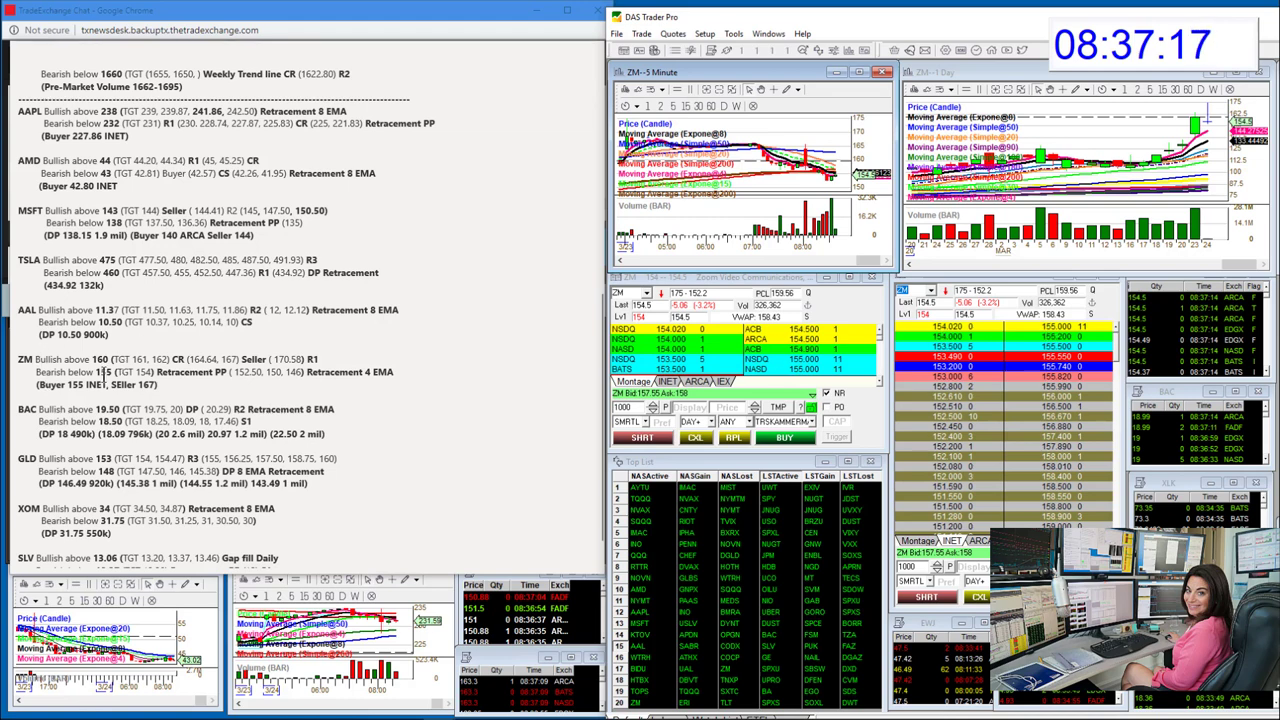
# Replace the montage symbol with BAC and bring up its 5-minute and daily charts
pyautogui.click(628, 292)
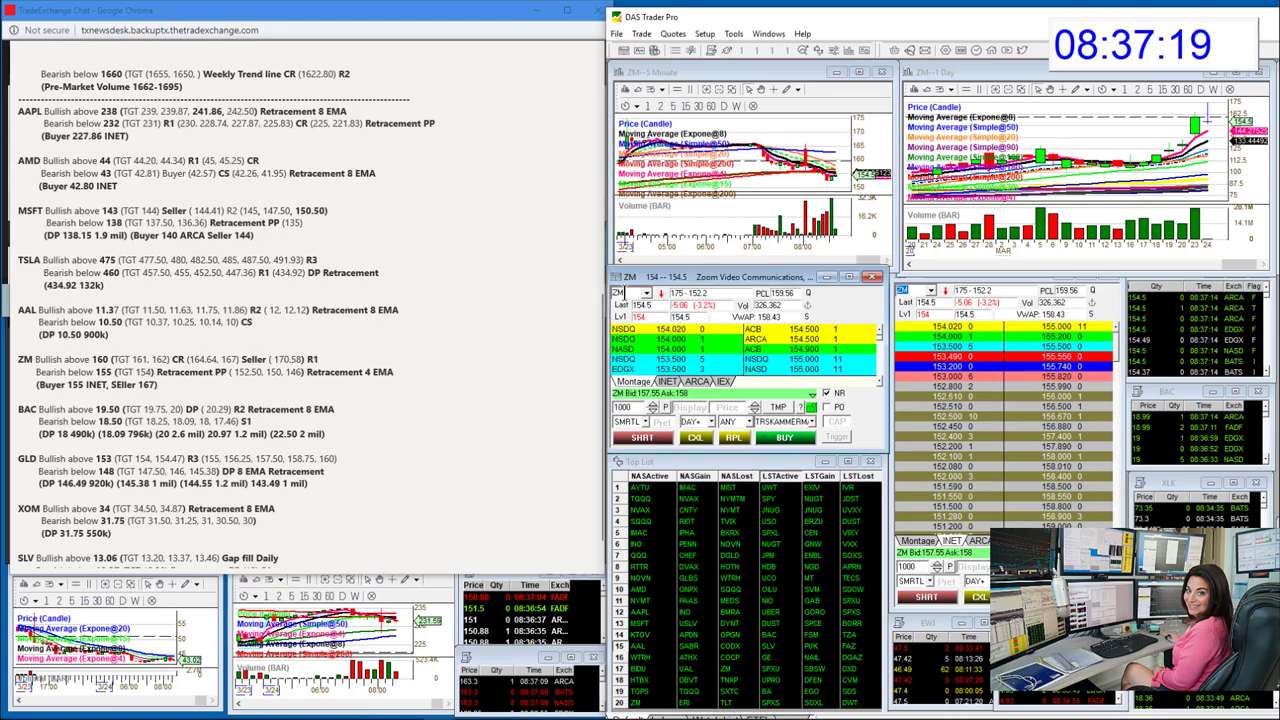
pyautogui.write('BAC')
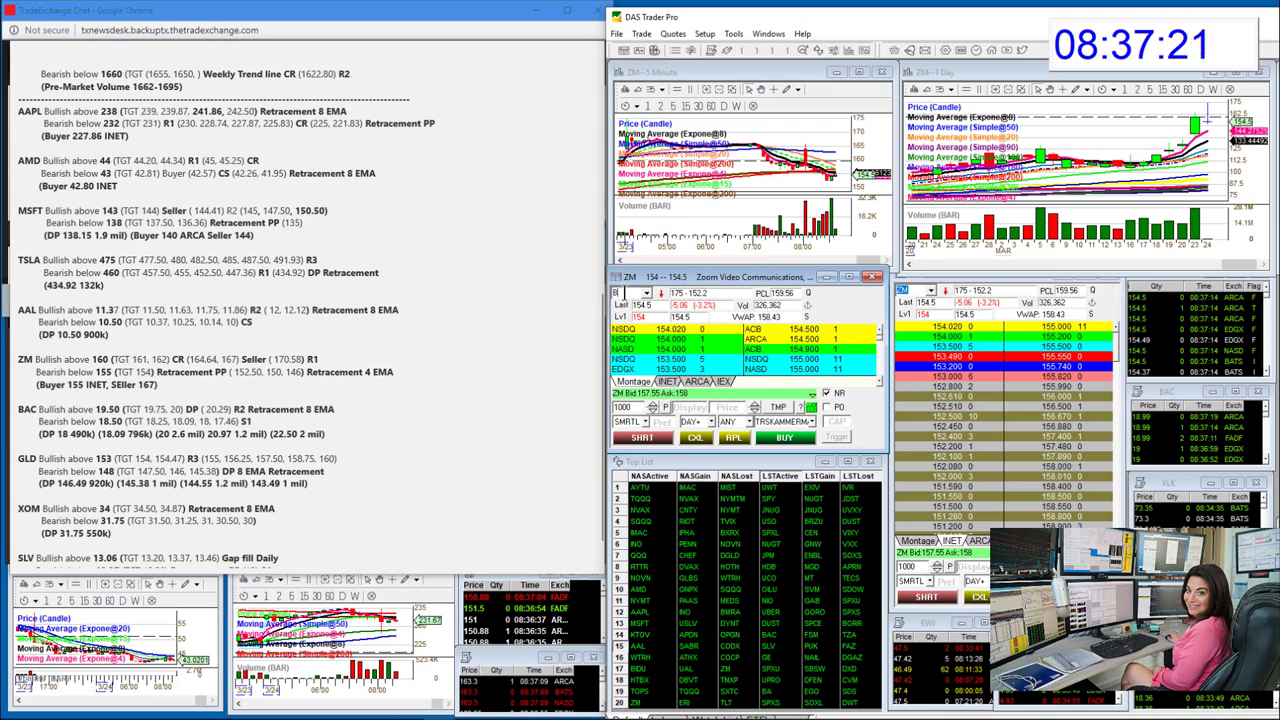
pyautogui.press('Return')
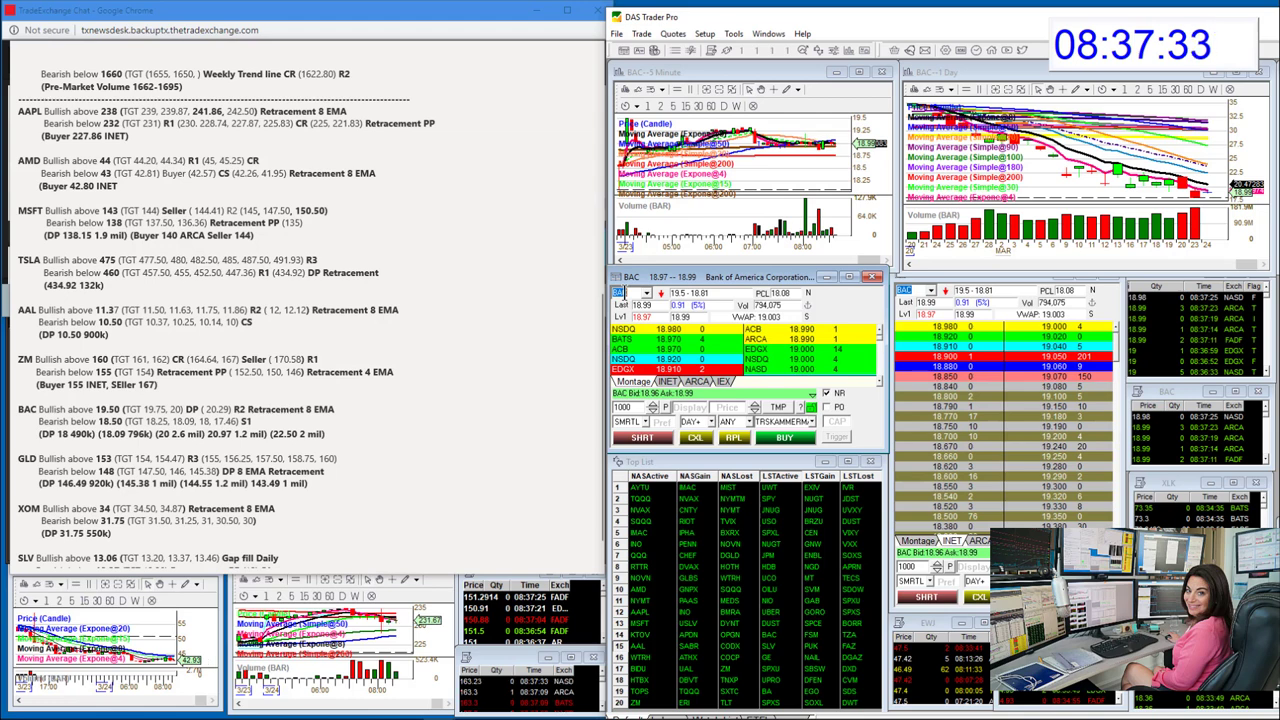
# Load GLD into the montage and charts, followed by XOM once GLD has been reviewed
pyautogui.write('GLD')
pyautogui.press('Return')
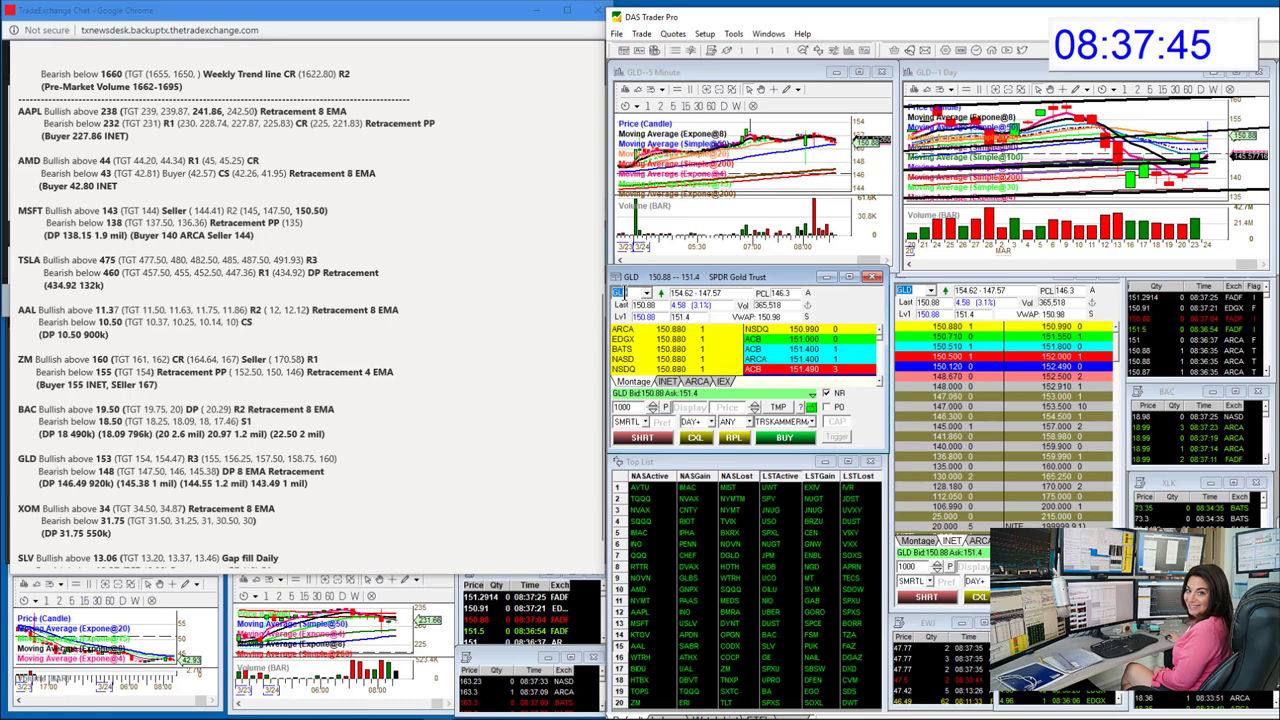
pyautogui.write('XOM')
pyautogui.press('Return')
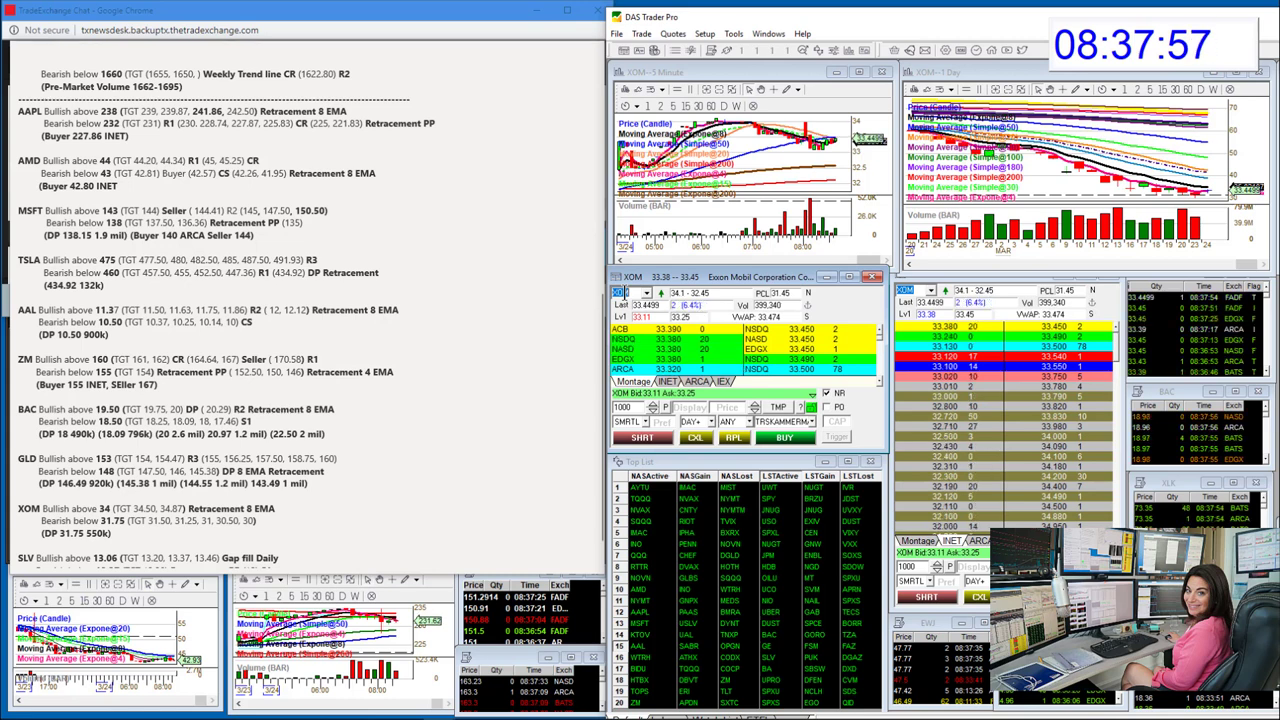
# Bring up the SLV levels in the notes, load SLV, and switch the market depth window to the ARCA book
pyautogui.scroll(-1, 336, 344)
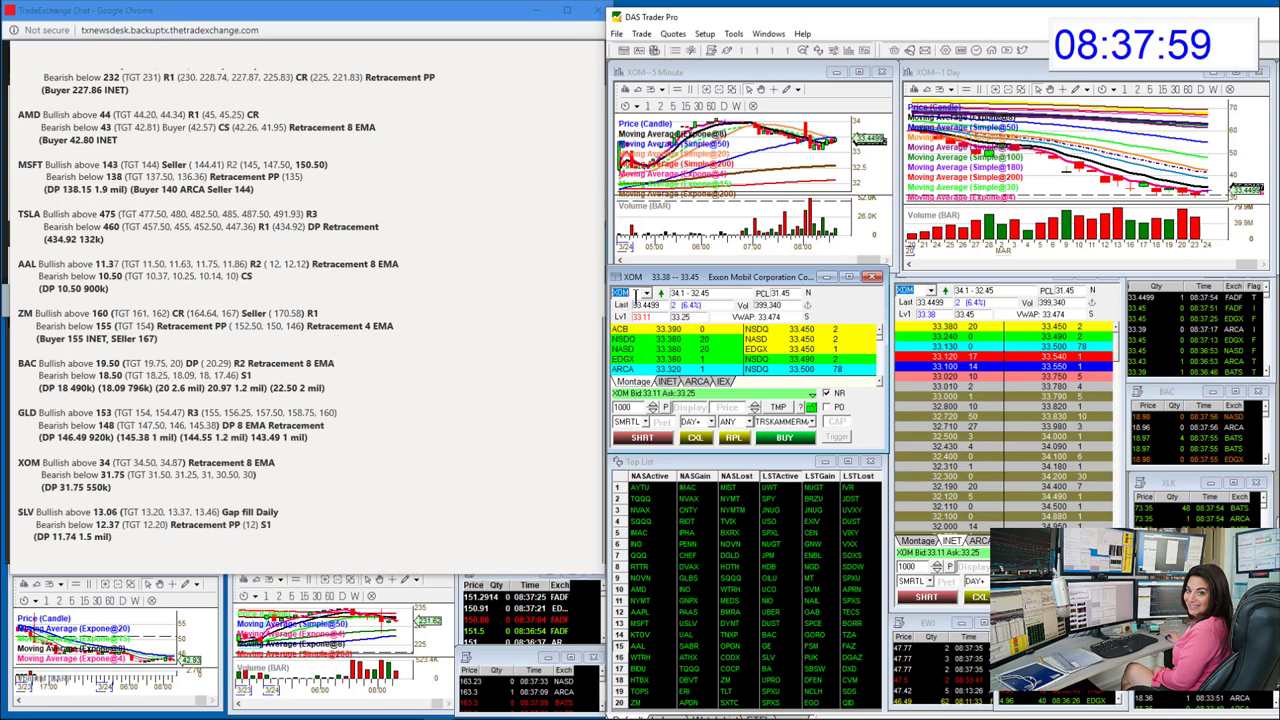
pyautogui.click(636, 294)
pyautogui.write('SLV')
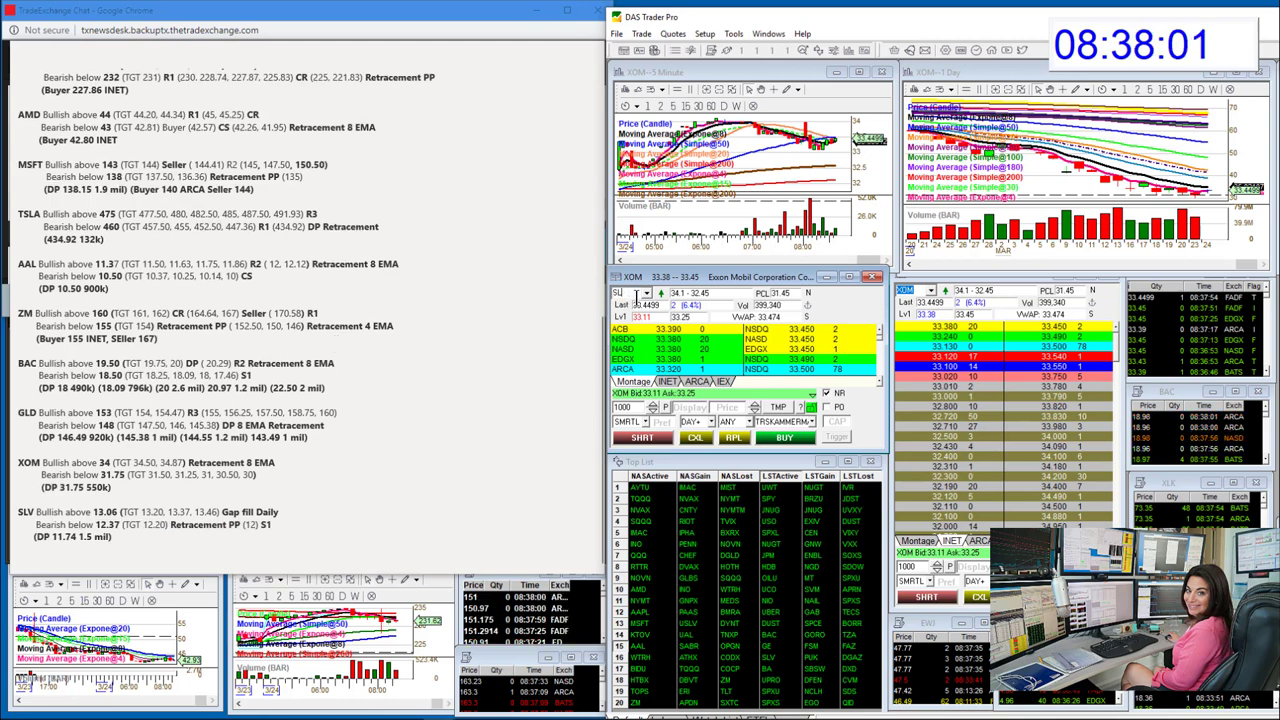
pyautogui.press('Return')
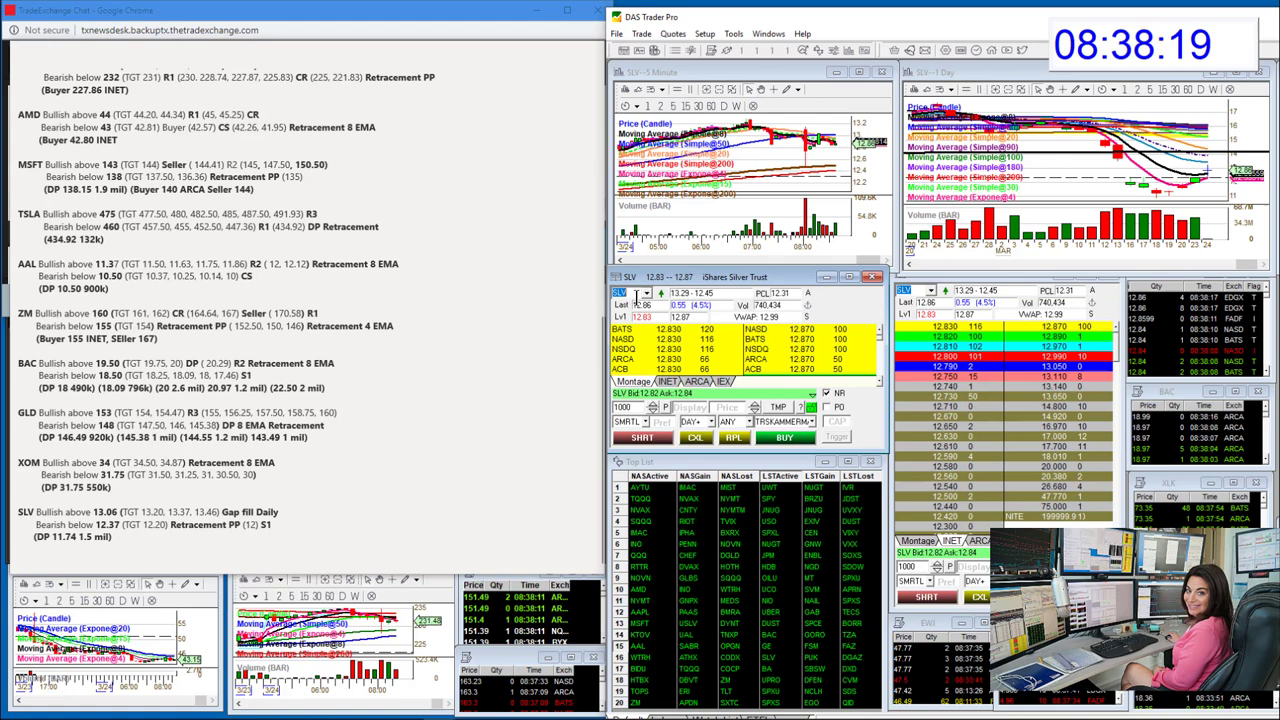
pyautogui.click(978, 542)
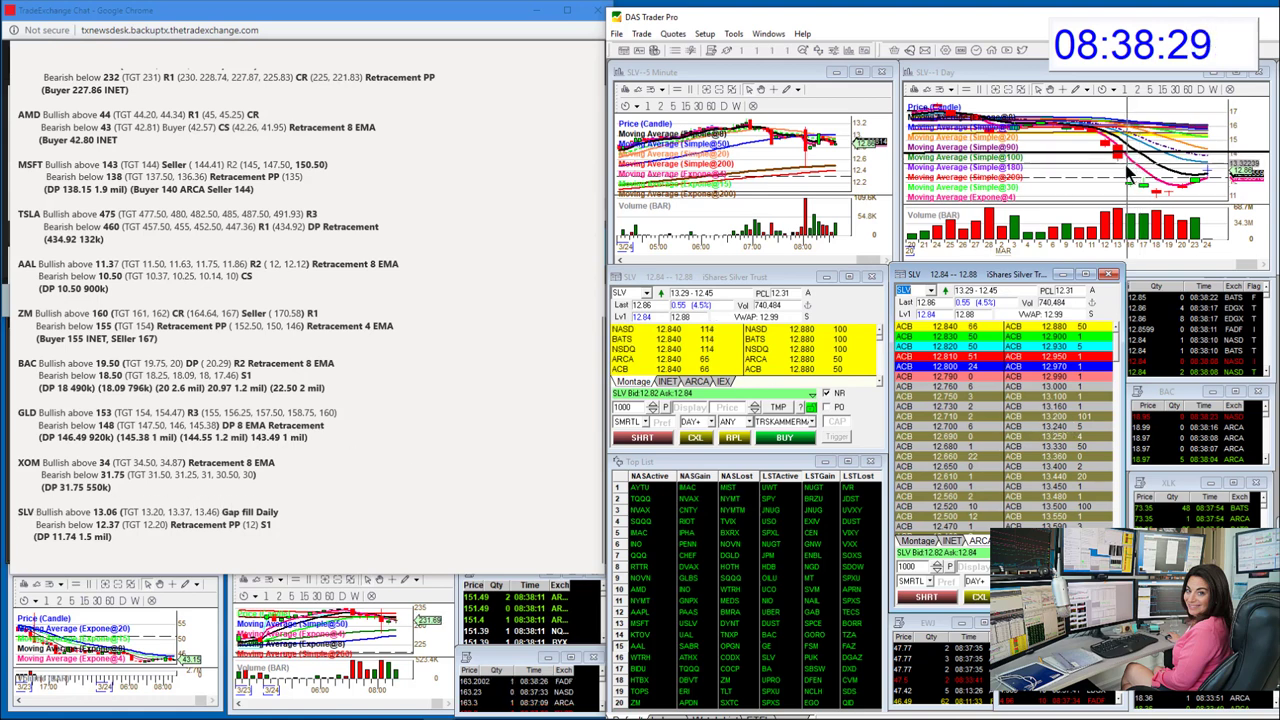
# Examine SLV's daily chart in a taller window, shrink it back, and return the notes to the SPY levels at the beginning
pyautogui.moveTo(1155, 266); pyautogui.dragTo(1160, 440)
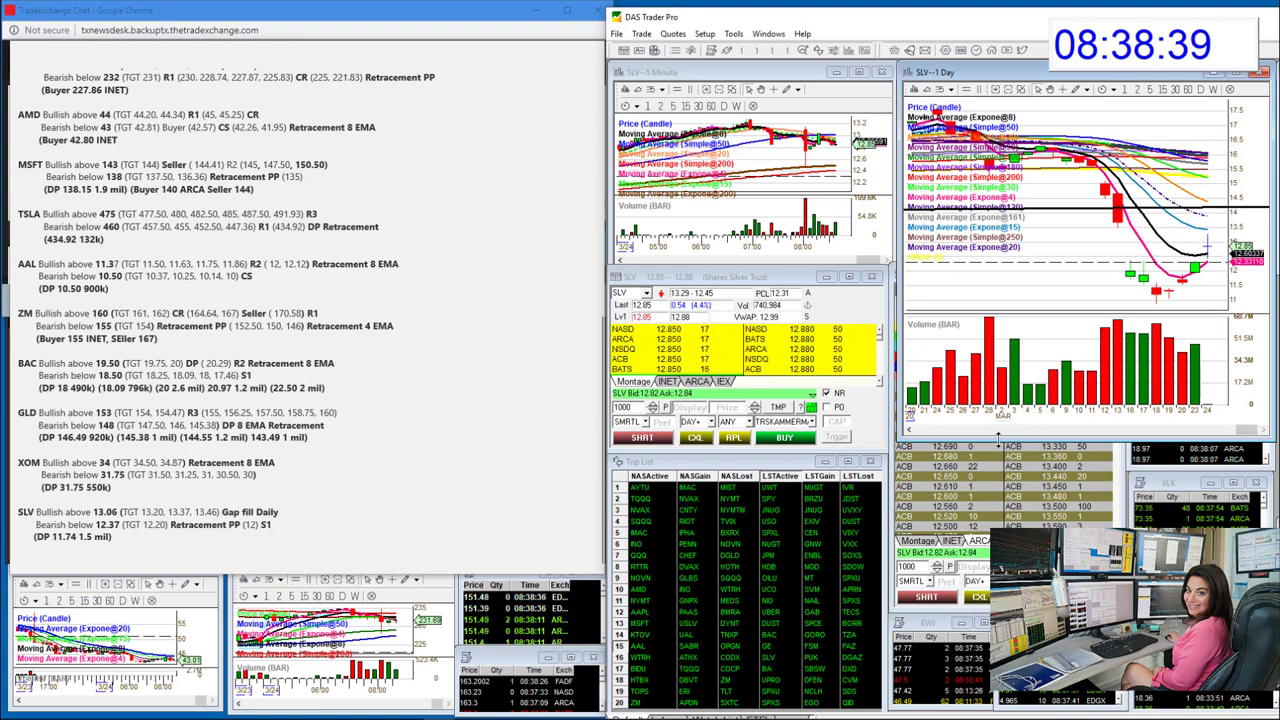
pyautogui.moveTo(998, 440); pyautogui.dragTo(1031, 272)
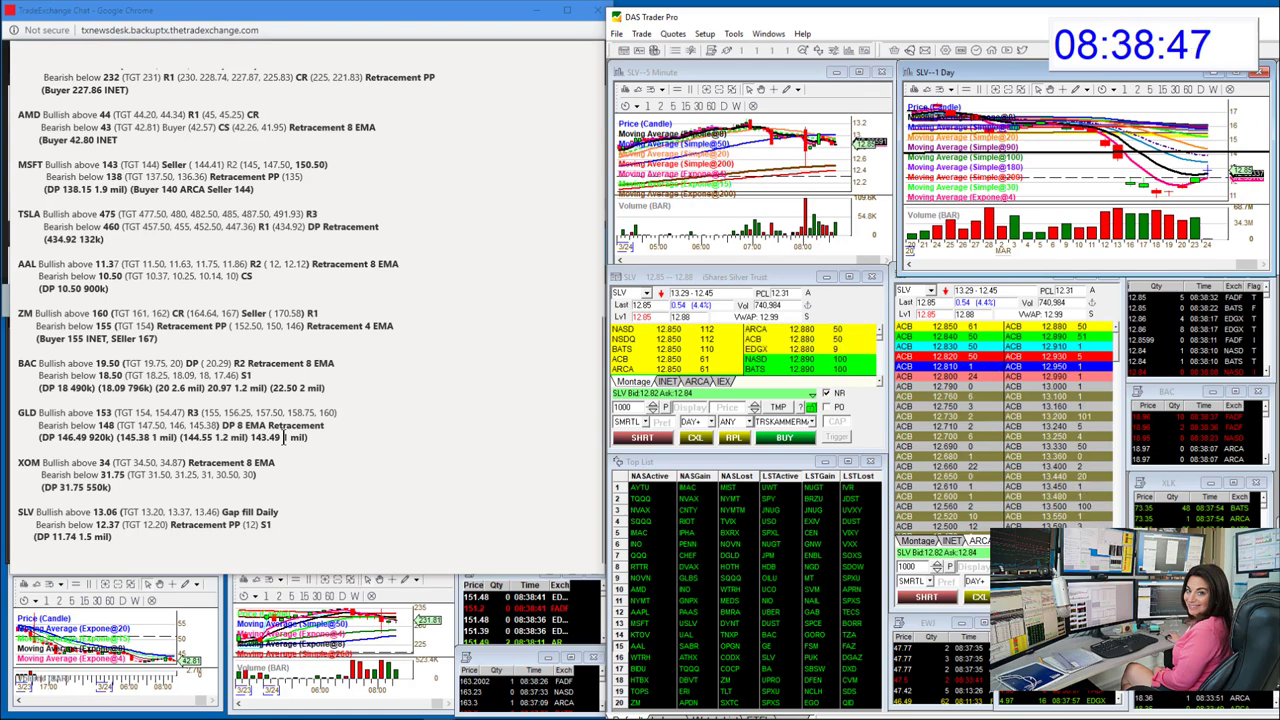
pyautogui.scroll(10, 284, 437)
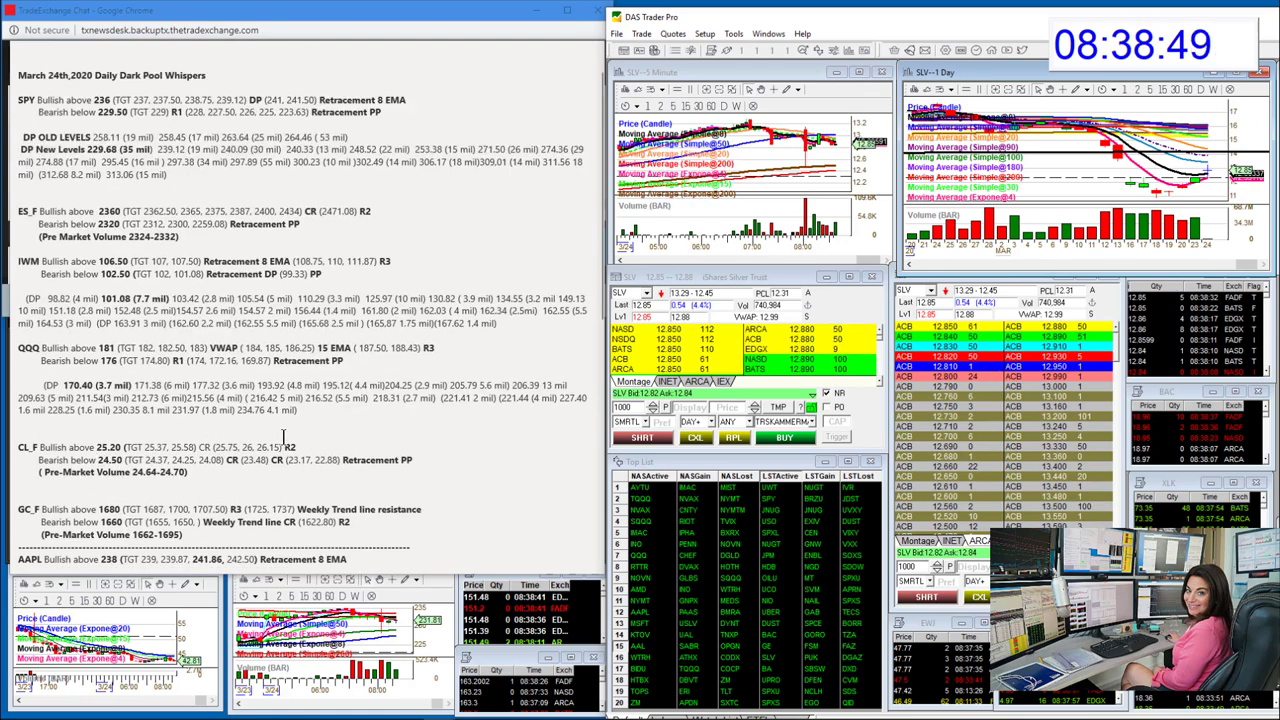